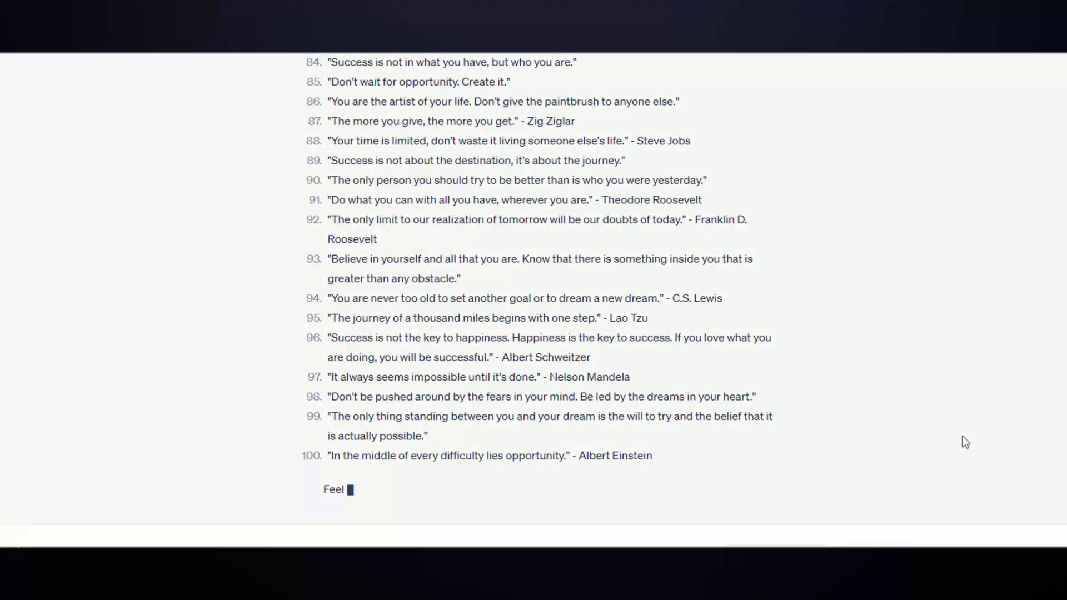
- Switch to Pexels, download the wooden pier sunset video for free, and return to the motivation video results
scroll(436, 255, up, 20)
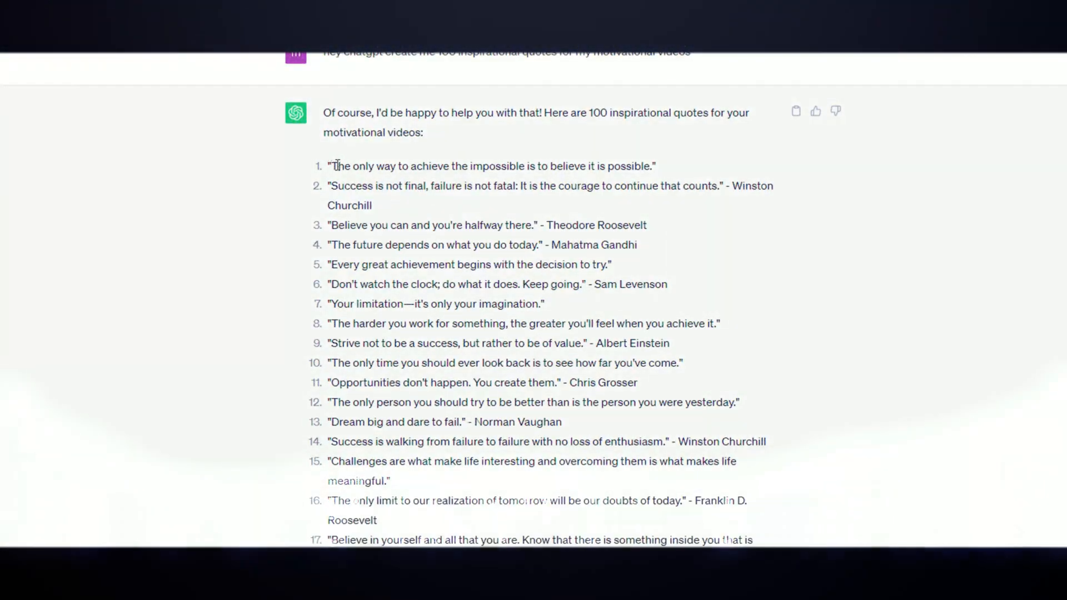
click(682, 270)
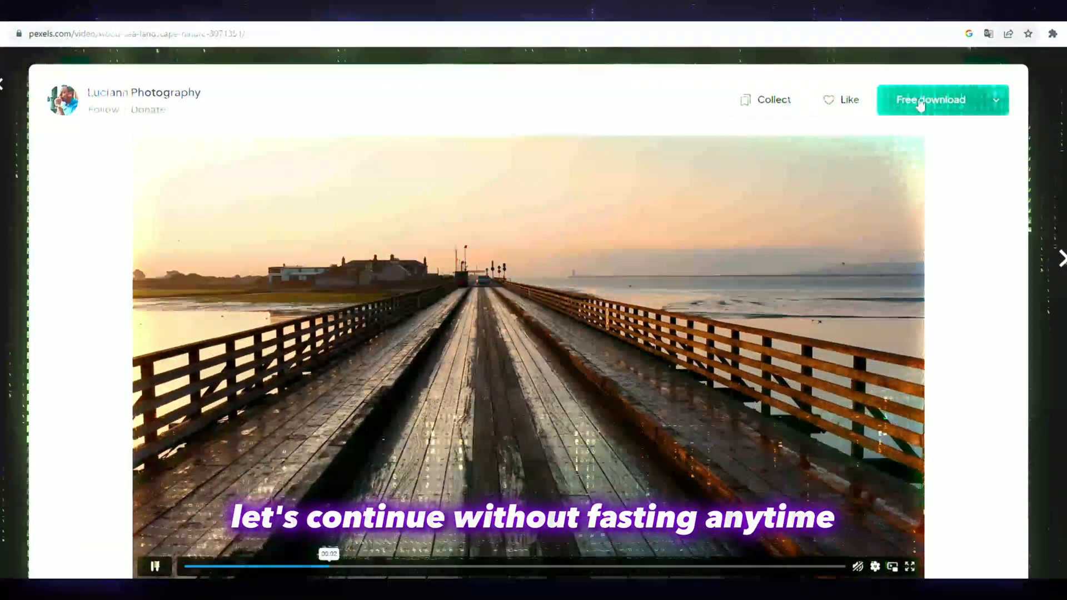
click(923, 101)
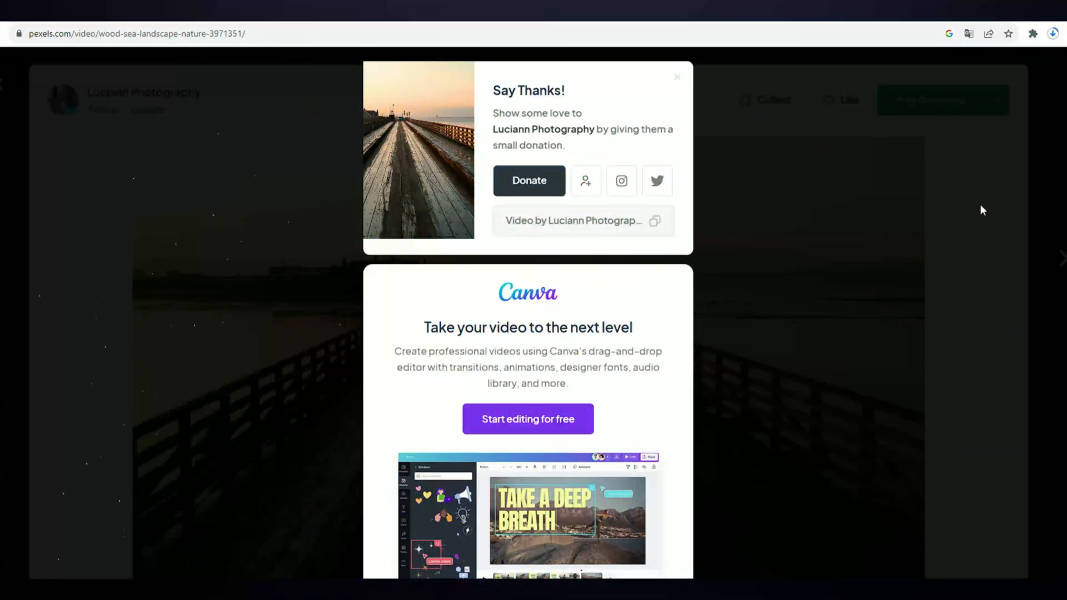
click(979, 206)
click(5, 87)
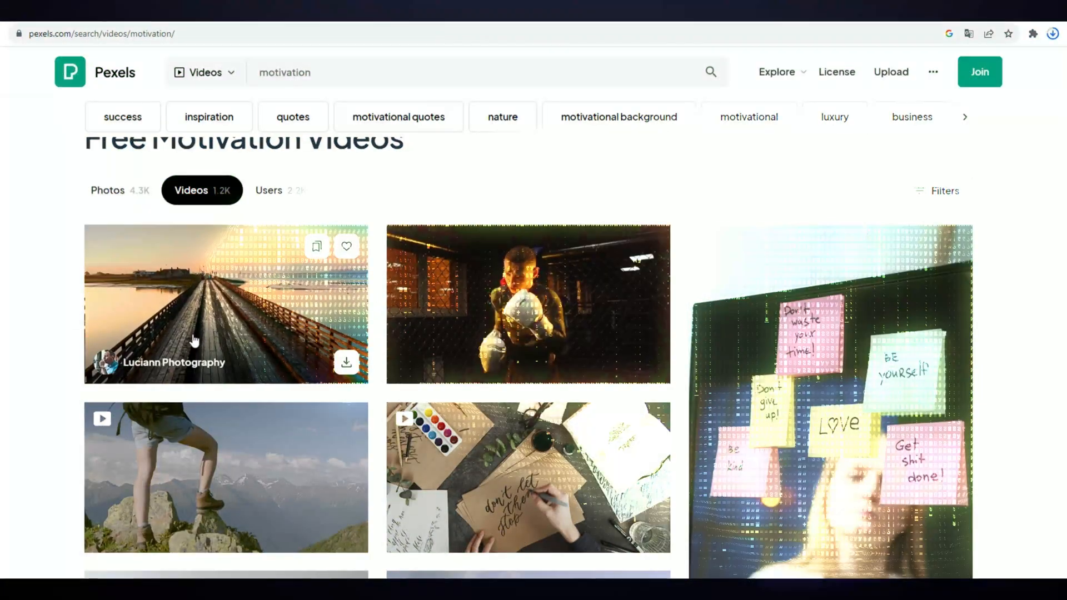
scroll(398, 469, down, 3)
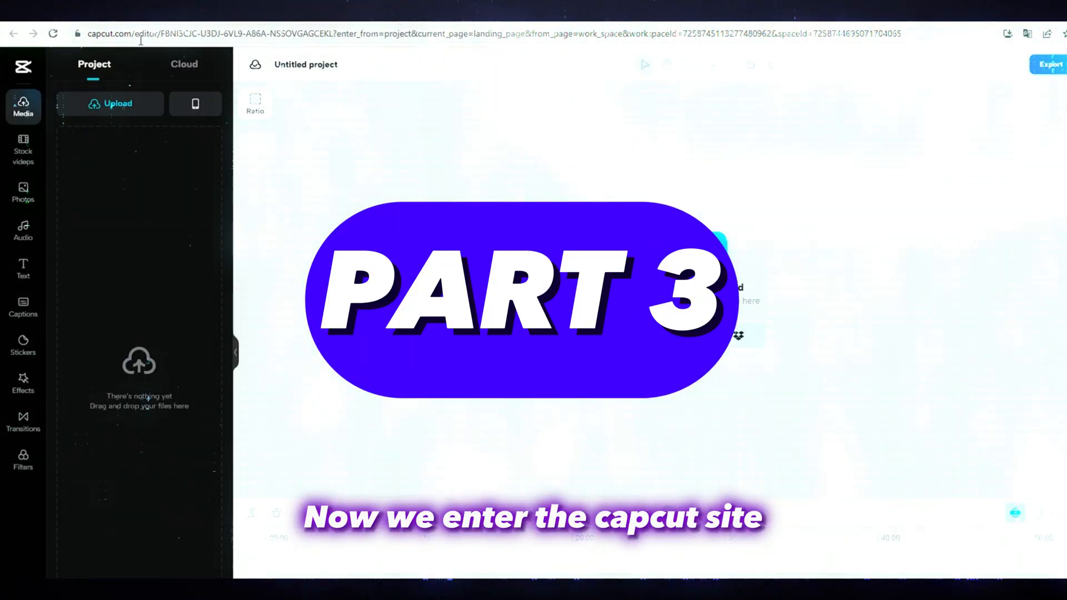
- Switch to the CapCut editor and place the uploaded pier clip at the start of the timeline, dismissing the keyframes tip
drag(89, 36, 180, 32)
click(78, 34)
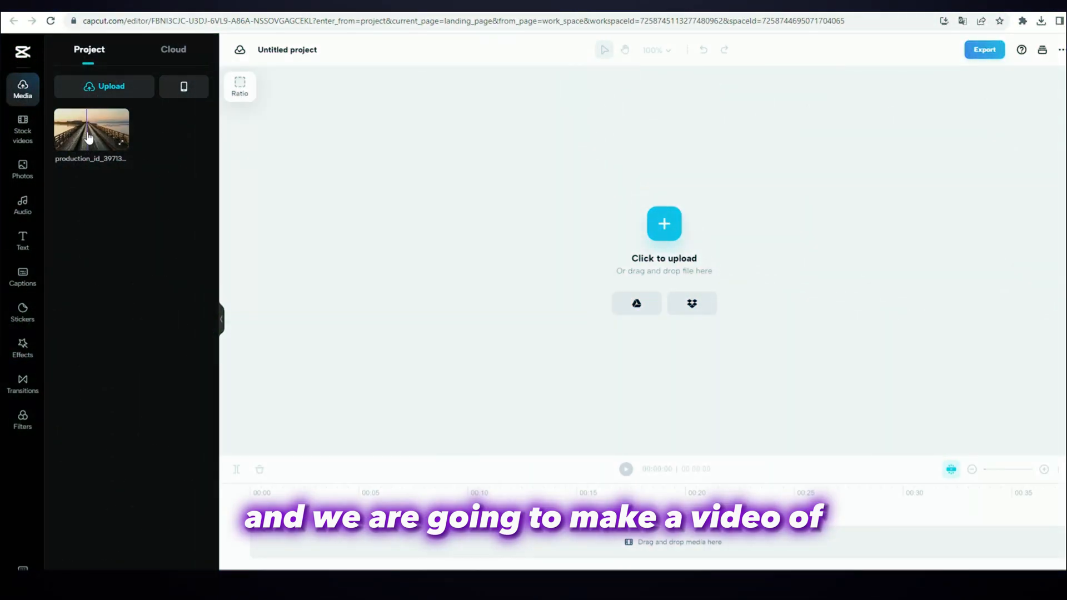
drag(89, 137, 269, 558)
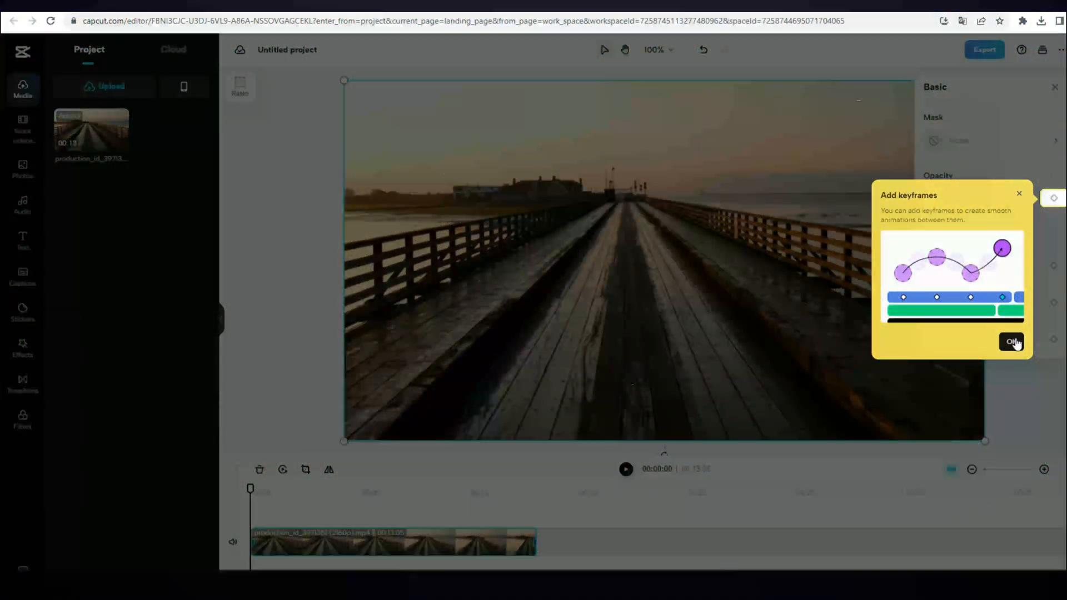
click(1012, 342)
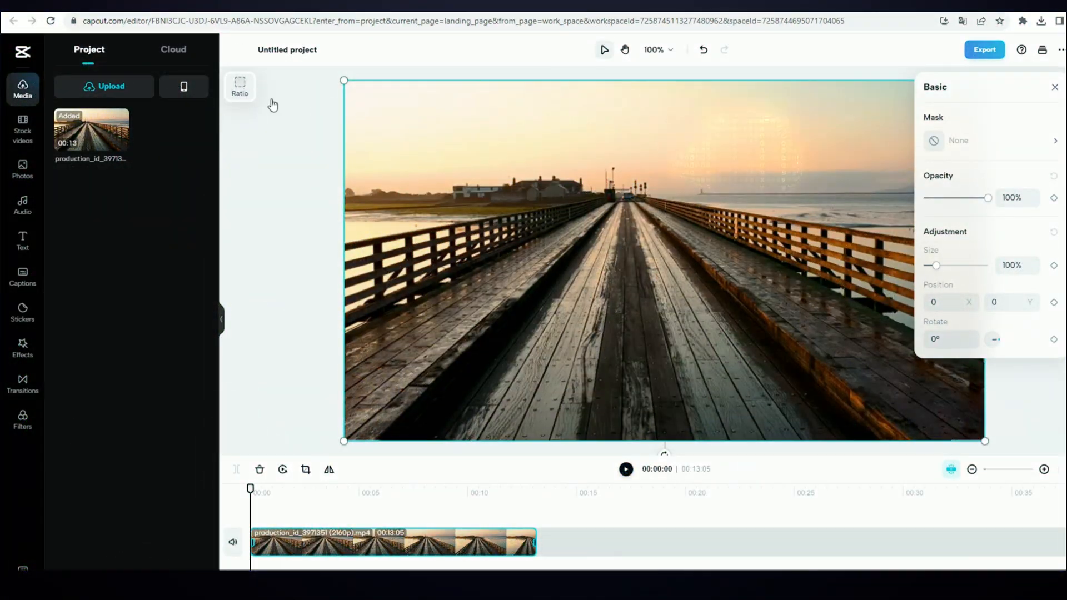
- Set the project's aspect ratio to 9:16 and enlarge the pier clip to fill the vertical frame, shifted sideways to centre the pier
click(244, 90)
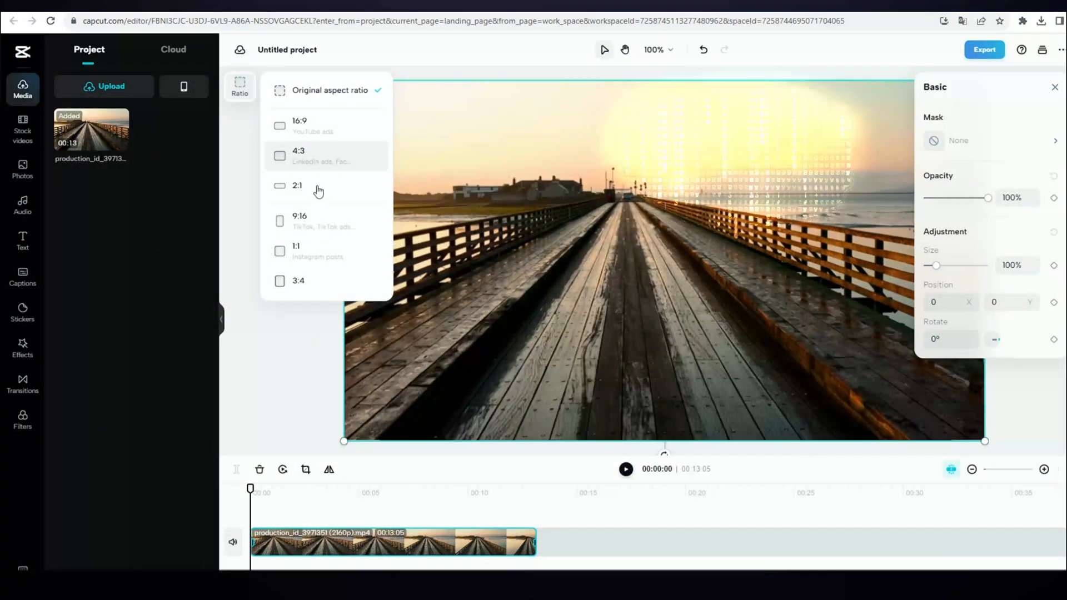
click(322, 223)
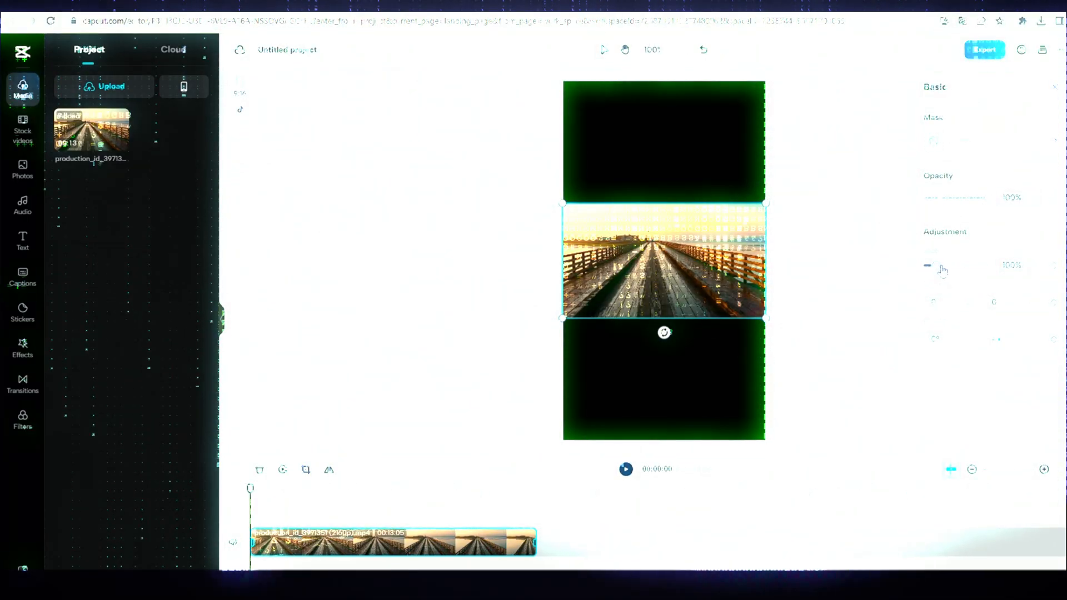
drag(940, 267, 966, 271)
drag(665, 344, 696, 344)
click(626, 470)
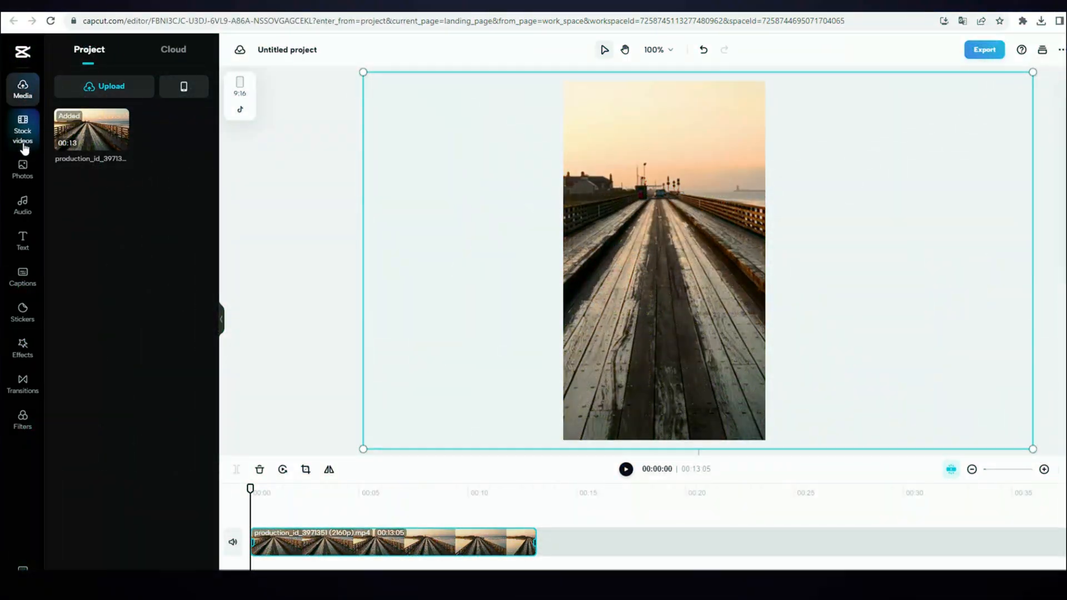
- Add the quotation-mark text template with the "leave a comment on youtube" line and SUBSCRIBE label above the start of the pier clip
click(23, 238)
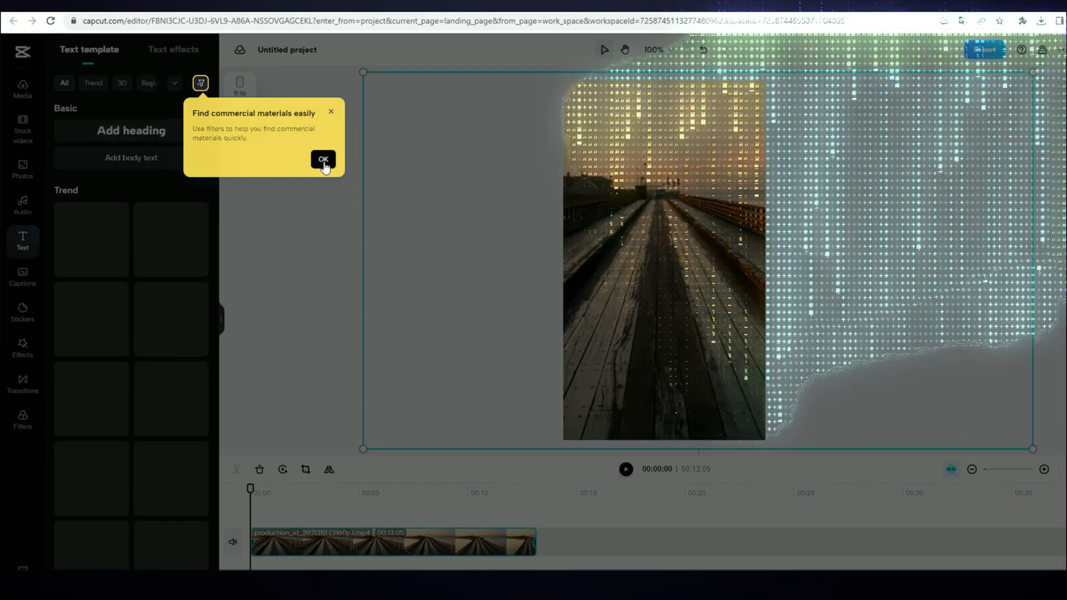
click(323, 163)
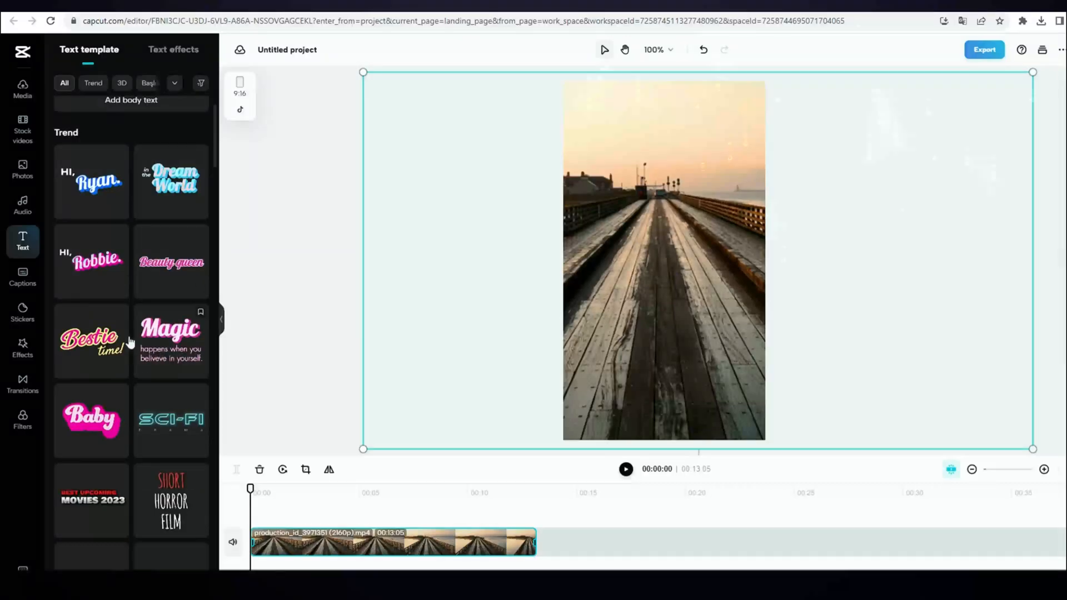
scroll(139, 344, down, 4)
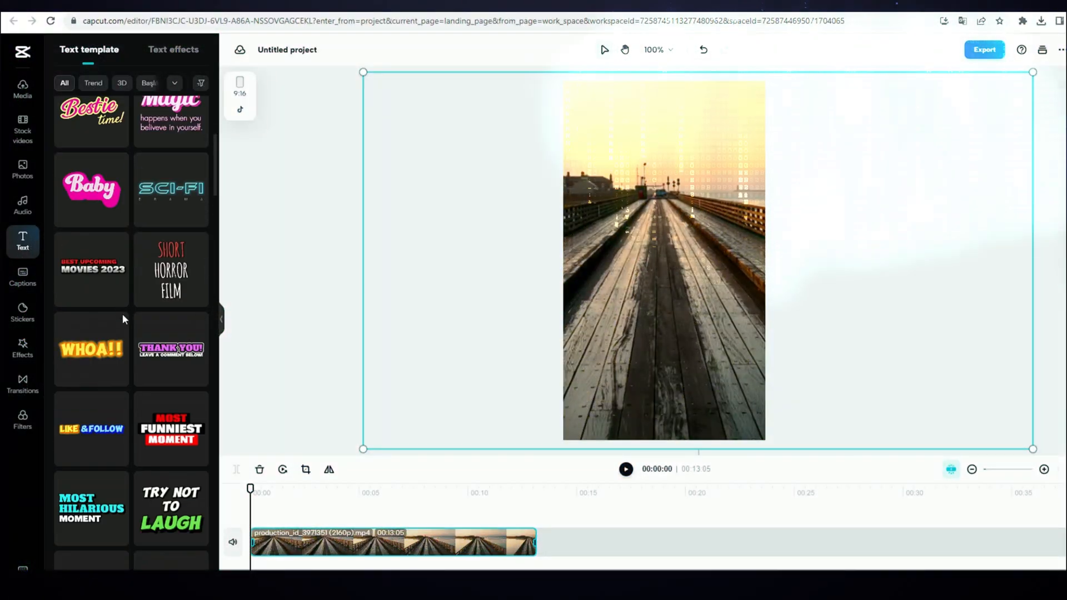
scroll(135, 321, down, 4)
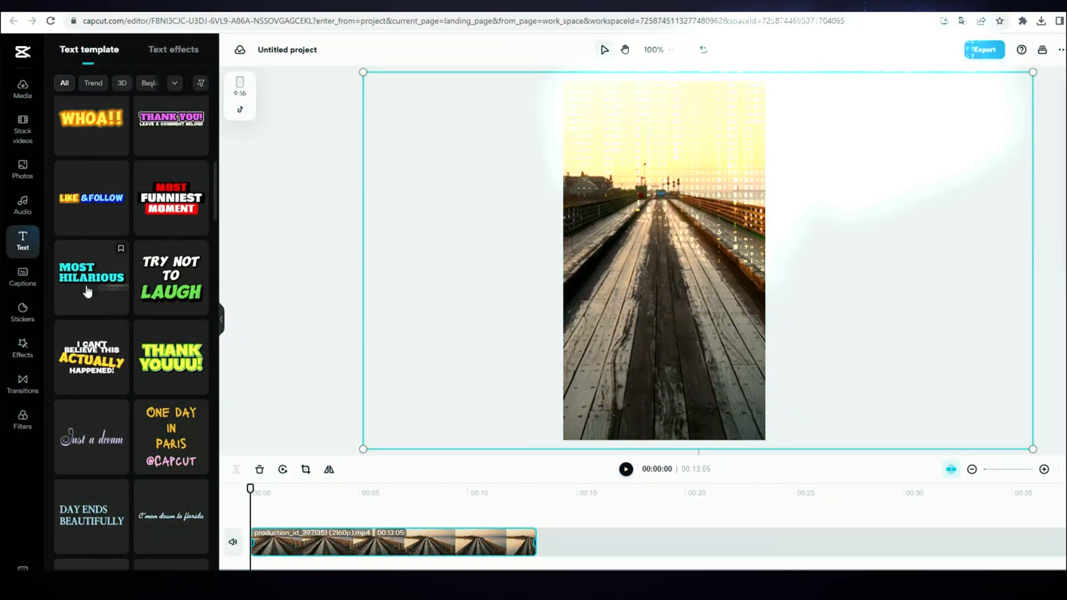
scroll(185, 405, down, 4)
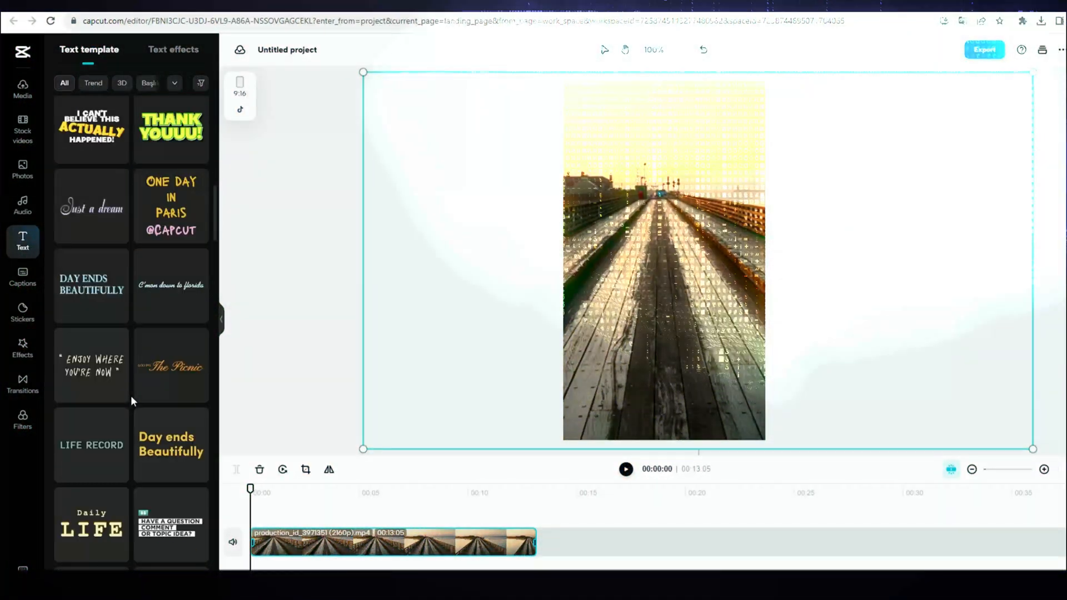
scroll(156, 405, down, 3)
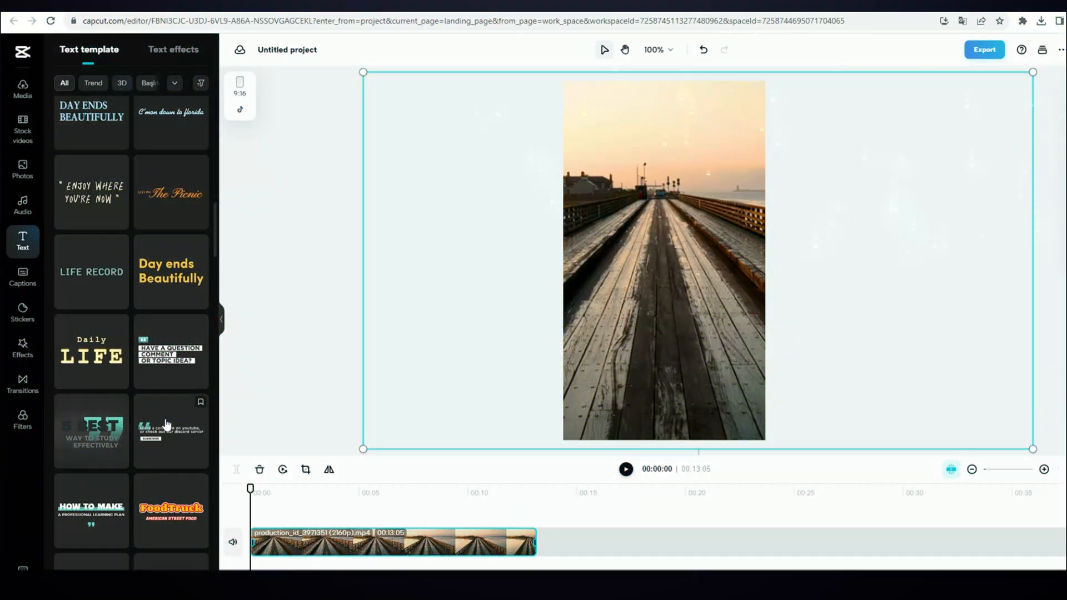
drag(166, 424, 261, 524)
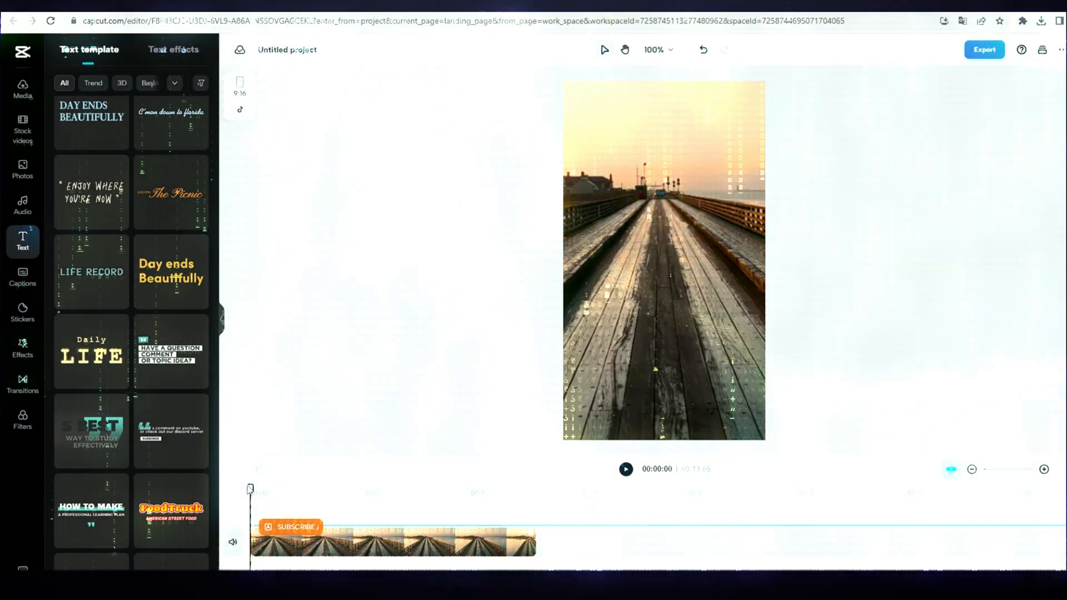
click(348, 492)
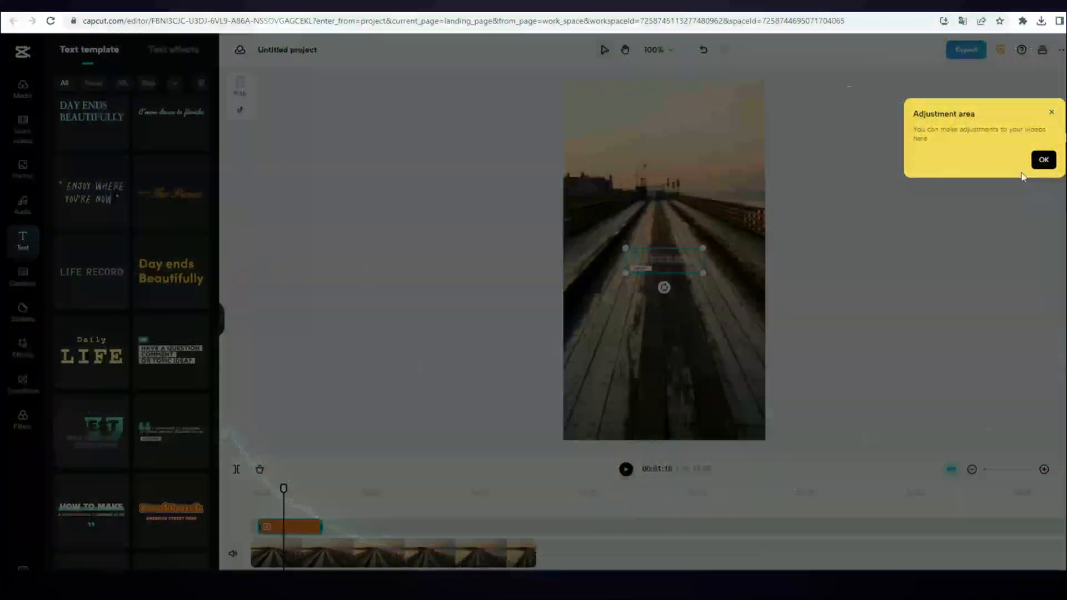
click(1043, 161)
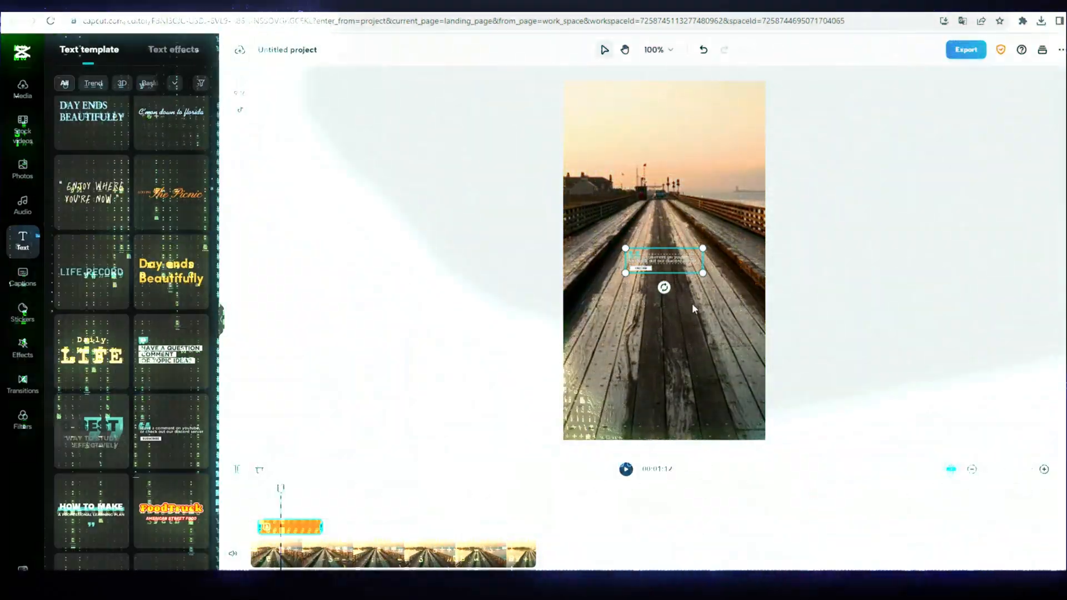
- Enlarge the text overlay to 120%, place it at X 0, Y 15, and open its basic settings
drag(743, 311, 725, 274)
drag(607, 258, 638, 267)
click(1061, 88)
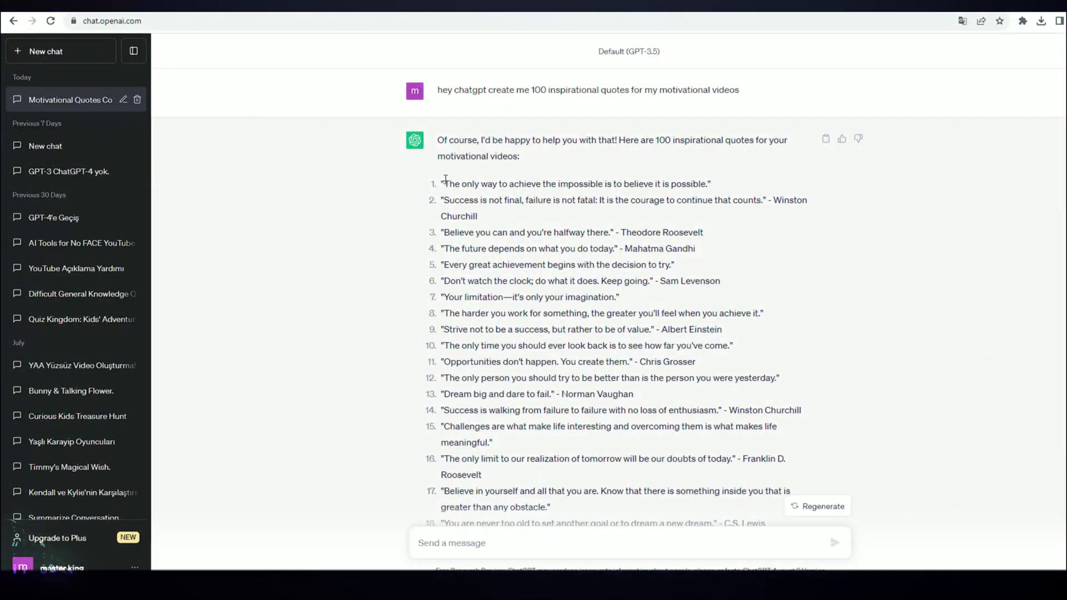
- Copy the first ChatGPT quote, "The only way to achieve the impossible is to believe it is possible."
drag(444, 183, 710, 184)
right_click(707, 186)
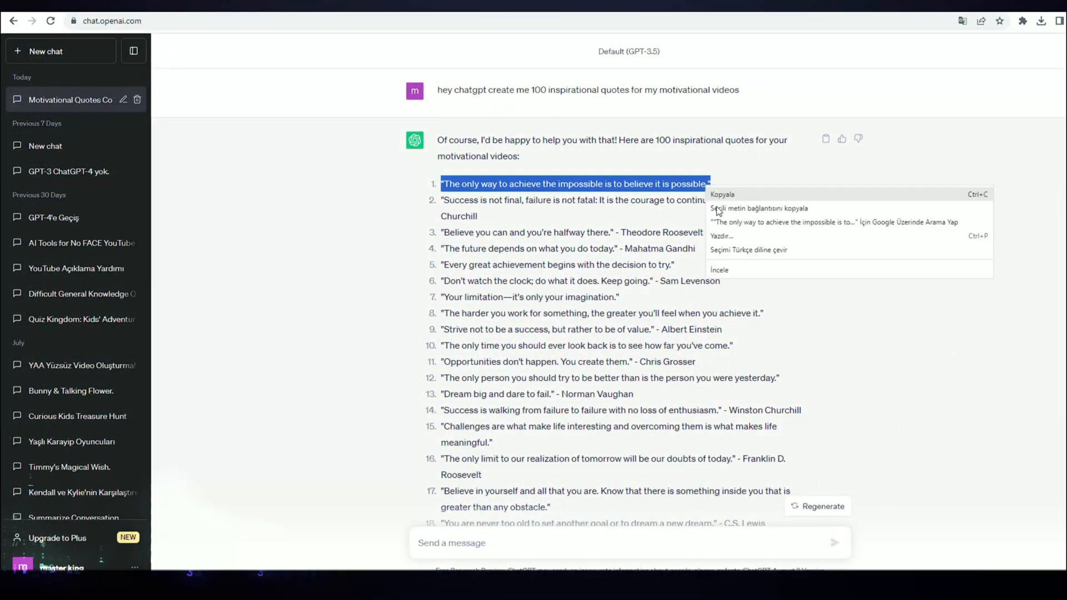
click(723, 194)
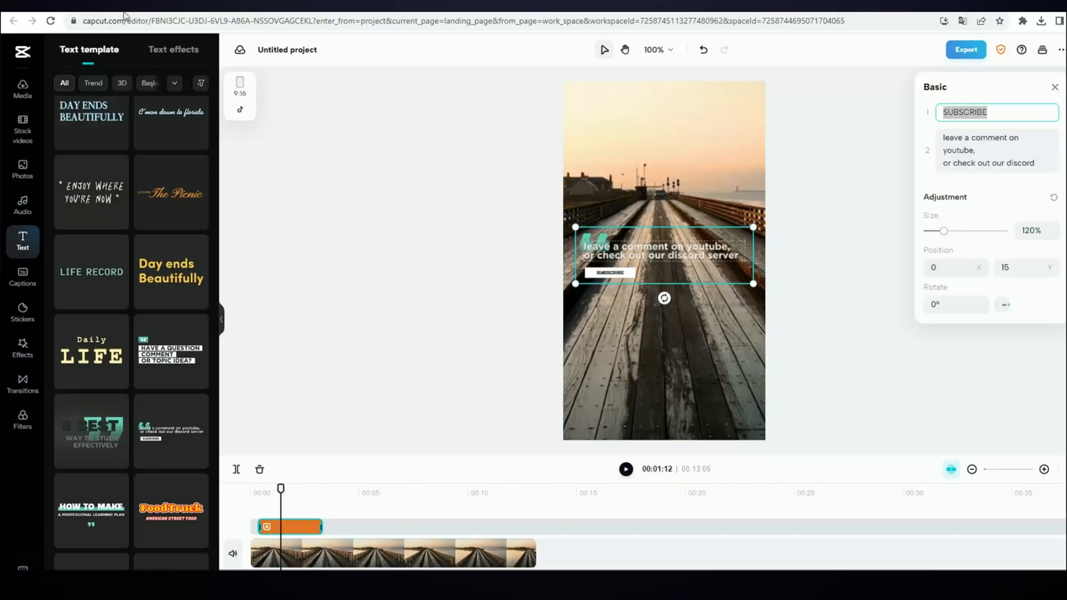
- Clear the template's SUBSCRIBE text so its first line is empty
key(ctrl+v)
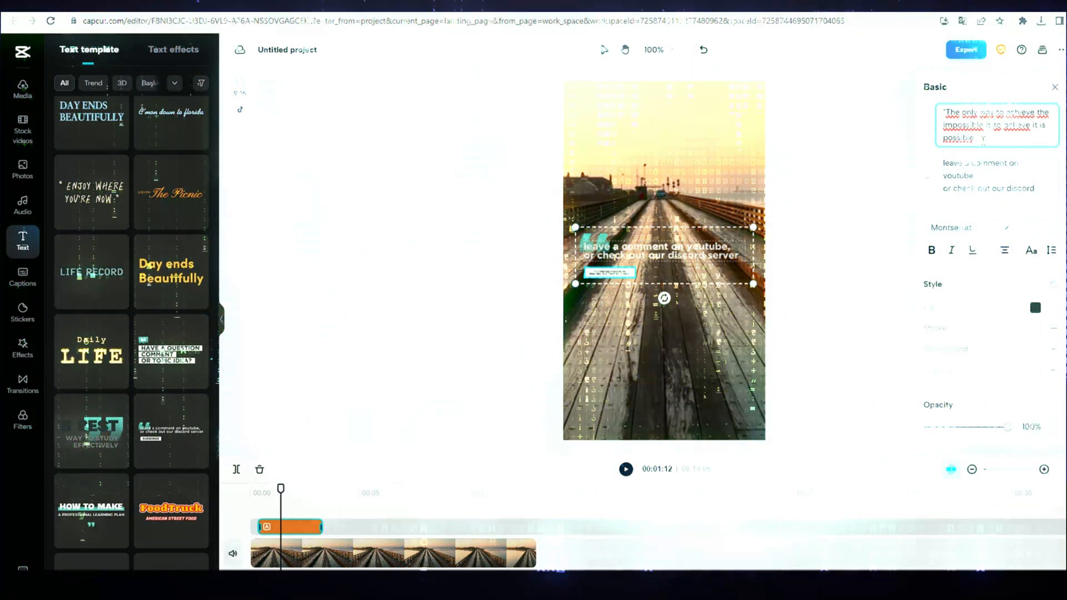
triple_click(994, 125)
key(BackSpace)
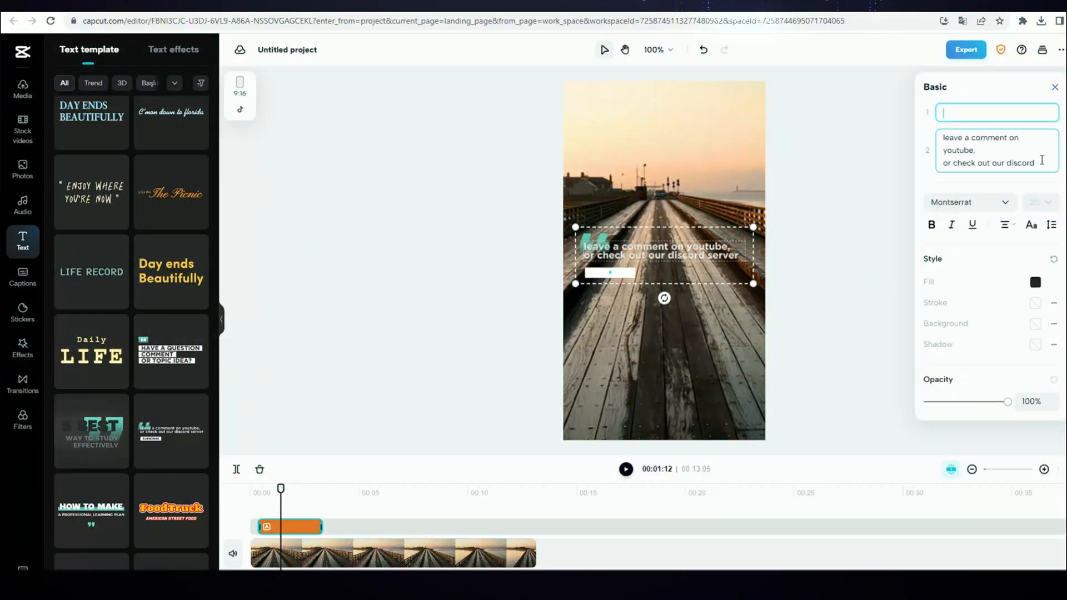
- Replace the "leave a comment on youtube" text with the copied quote and scale the overlay to fit inside the frame
drag(1042, 160, 963, 142)
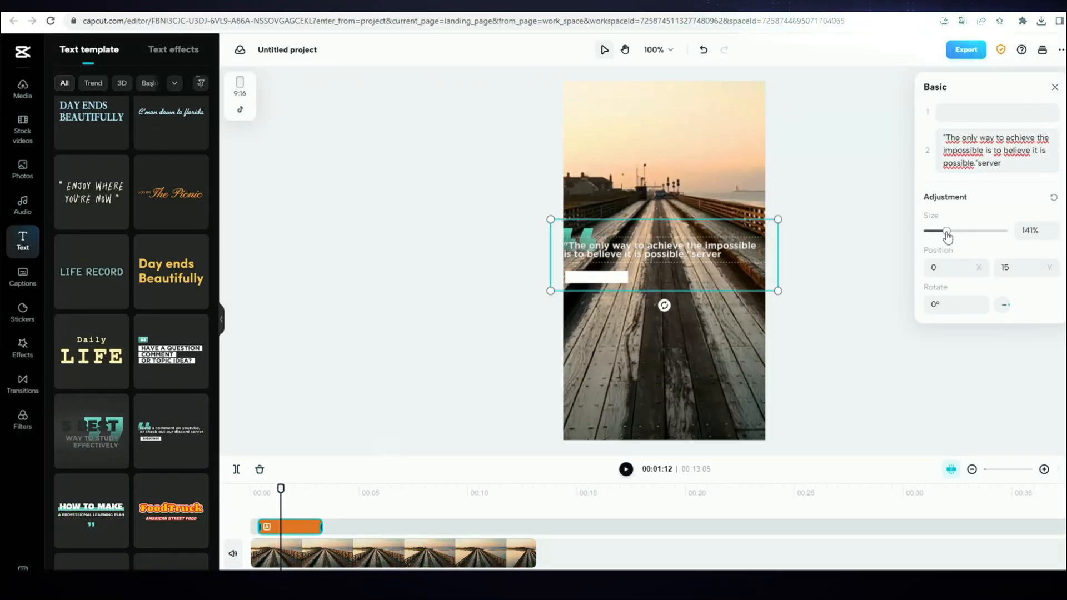
drag(947, 236, 945, 237)
- Apply the Zoom In 2 exit animation to the quote text
click(1062, 127)
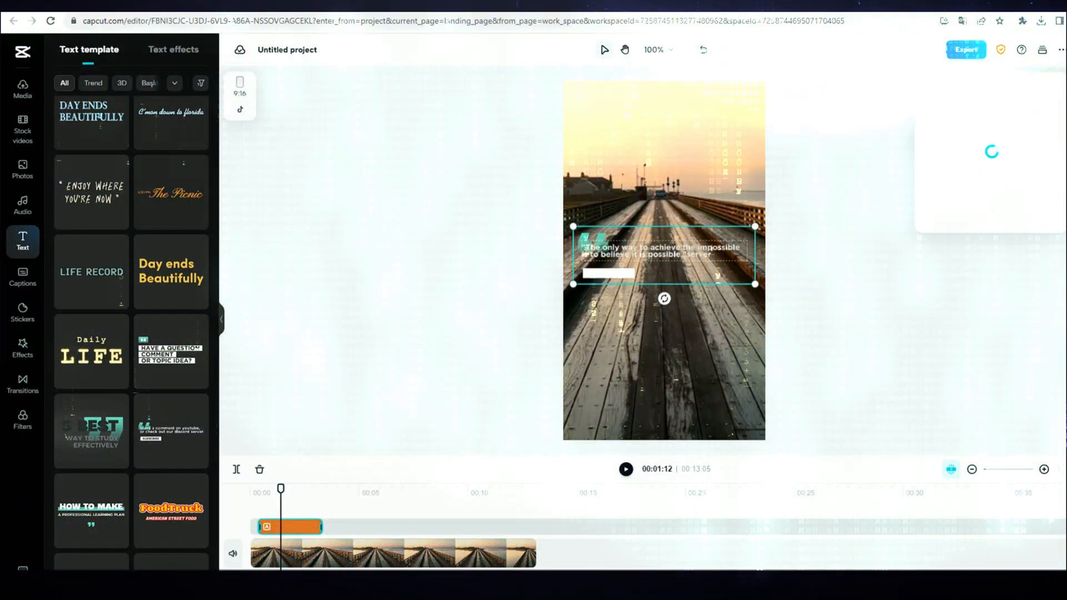
click(990, 112)
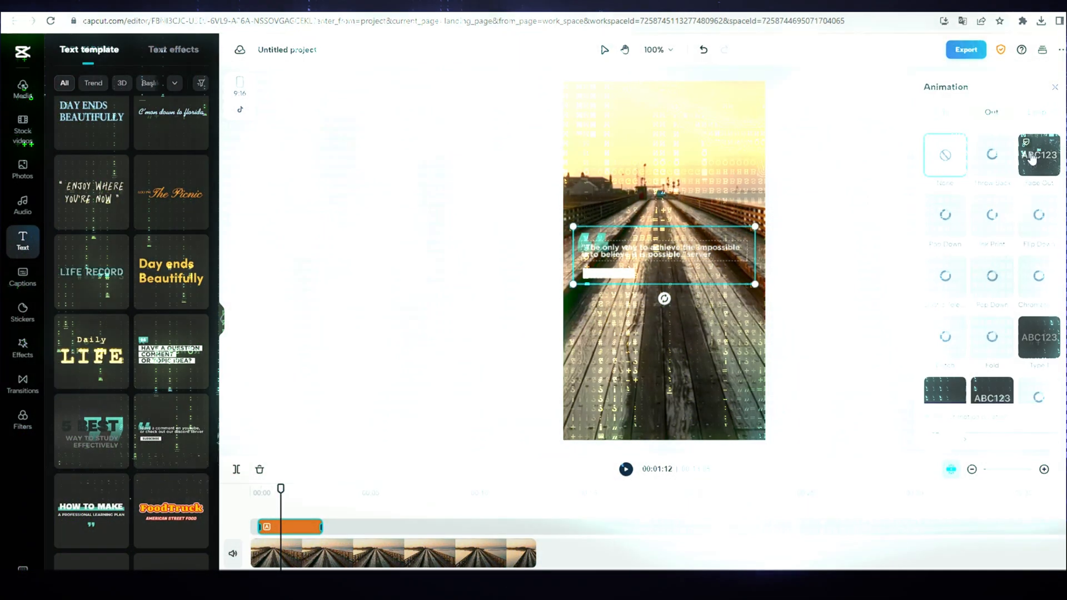
scroll(994, 289, down, 4)
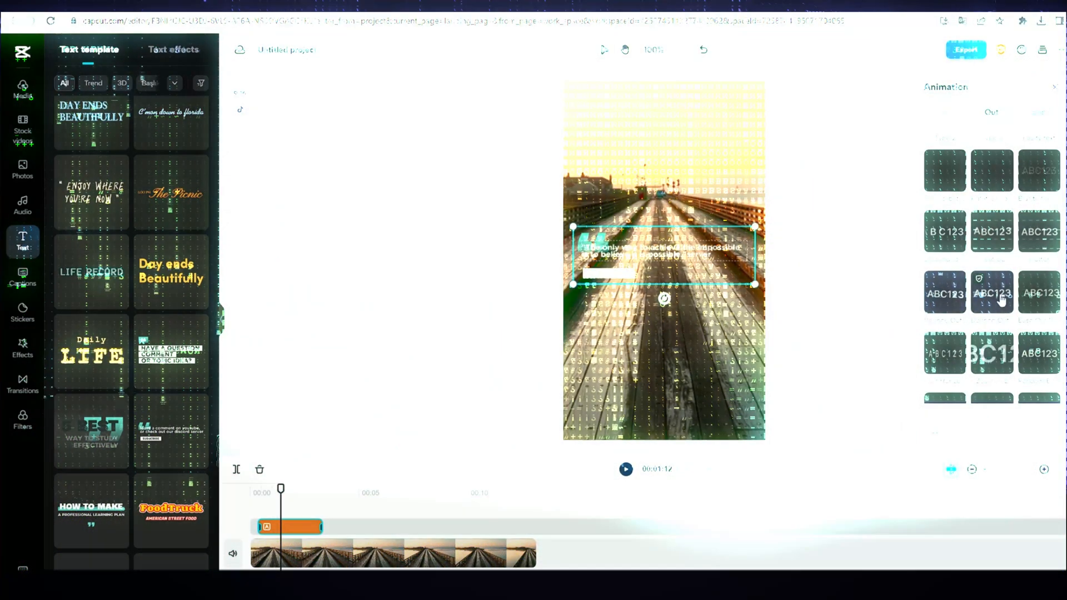
scroll(1000, 278, down, 4)
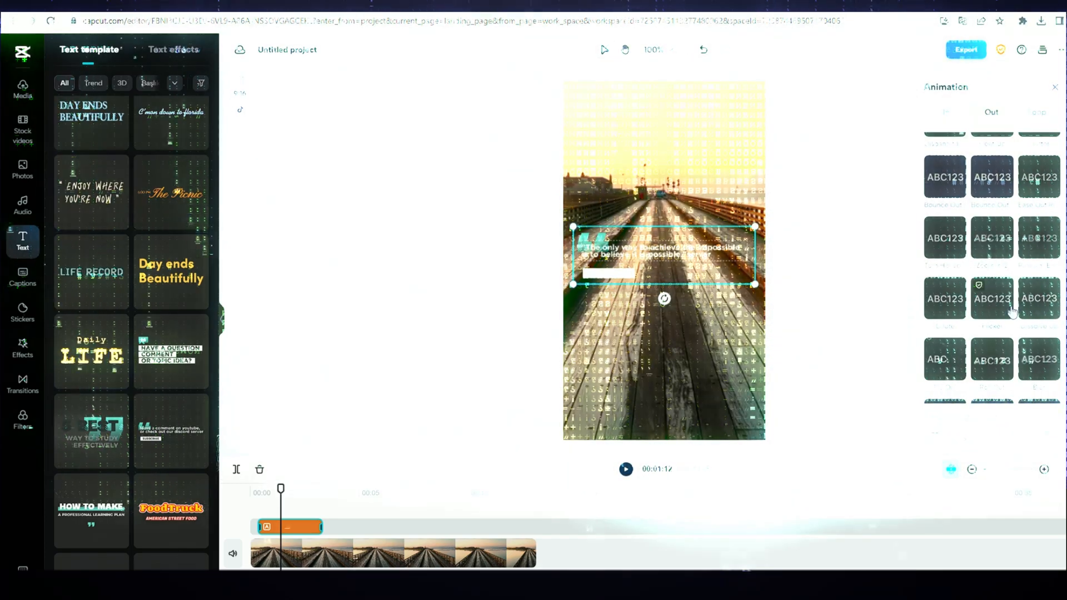
scroll(1011, 309, down, 4)
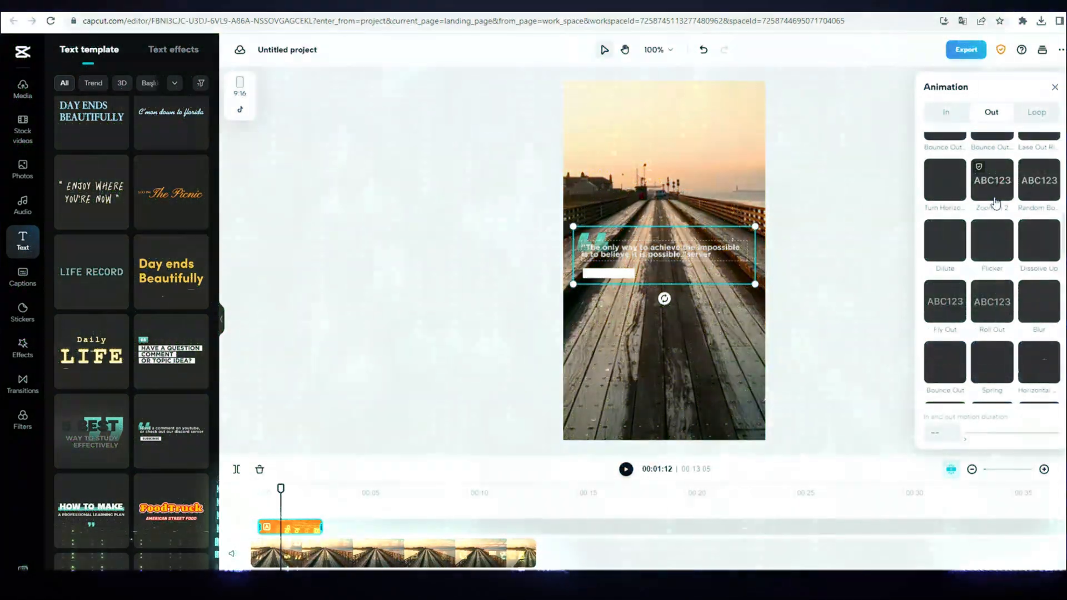
click(1003, 195)
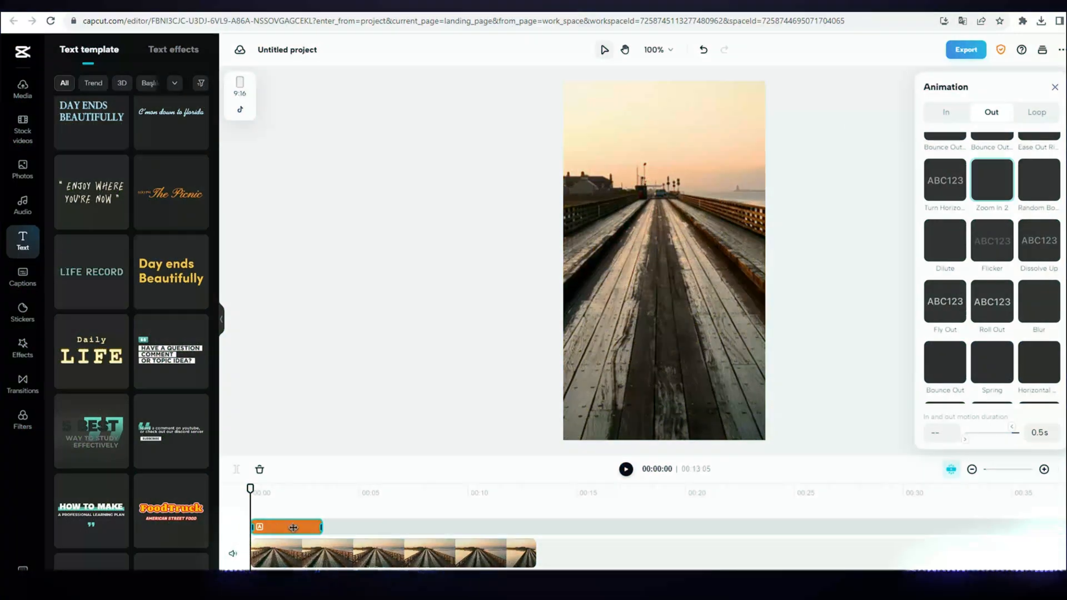
- Lengthen the quote text to about 5 seconds and append a shortened copy of the pier clip, ending the timeline at 15:18
drag(319, 527, 362, 528)
click(534, 555)
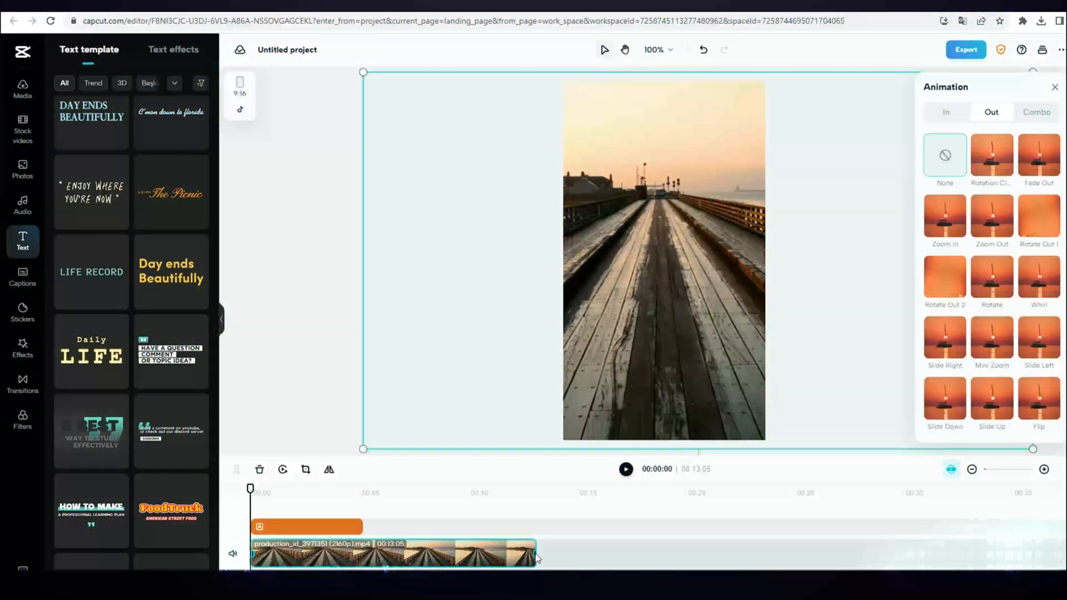
key(ctrl+v)
drag(476, 522, 581, 544)
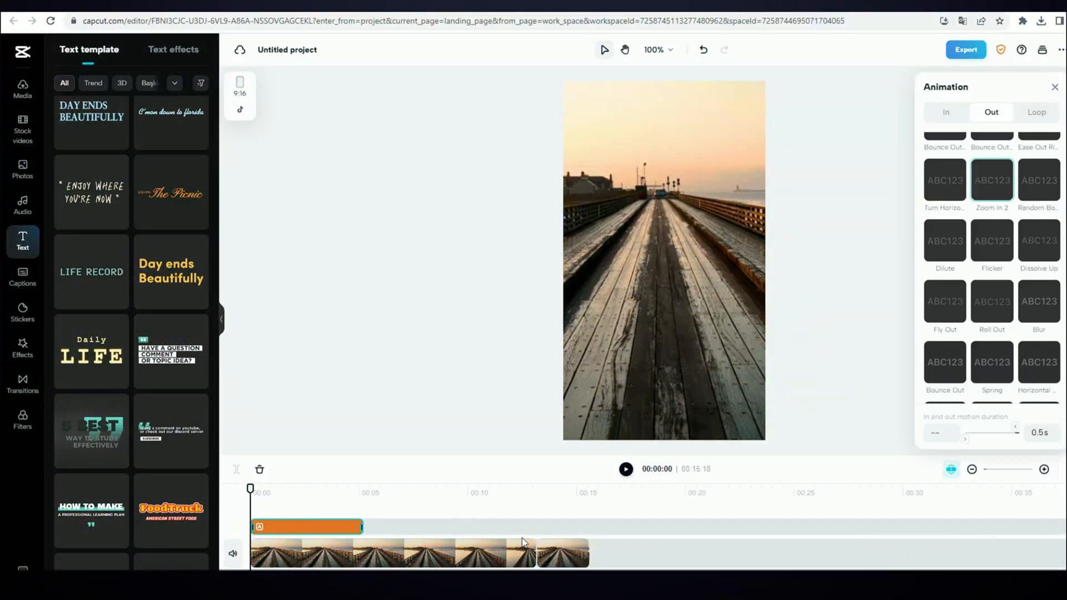
- Extend the quote text to the end of the second pier clip and play the video from the beginning
drag(587, 537, 587, 528)
click(625, 469)
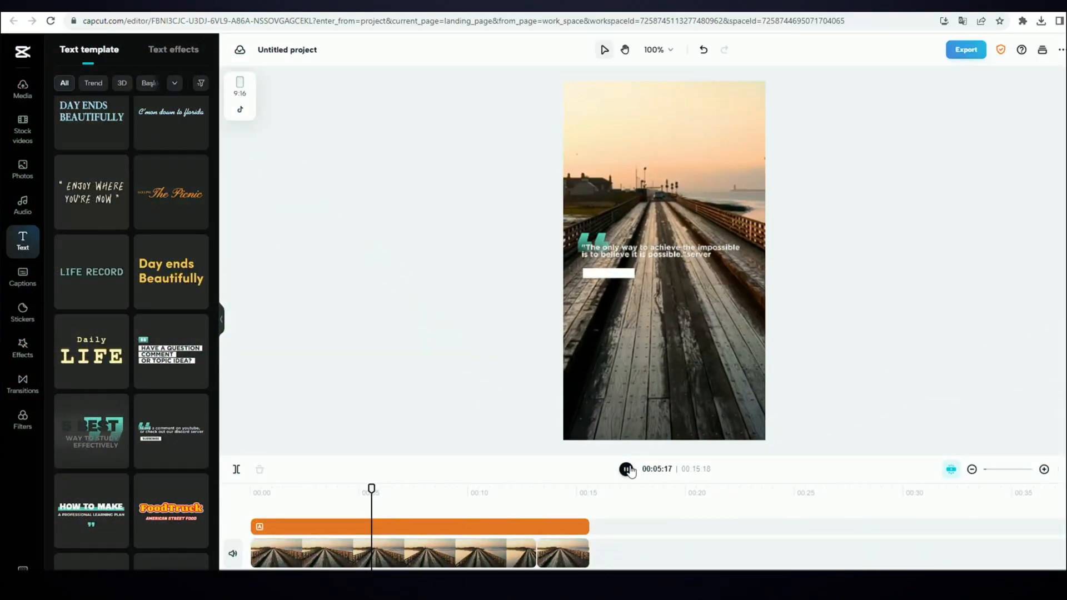
- Preview the quote text over the pier clip past the five-second mark, pausing to select the text overlay
click(625, 469)
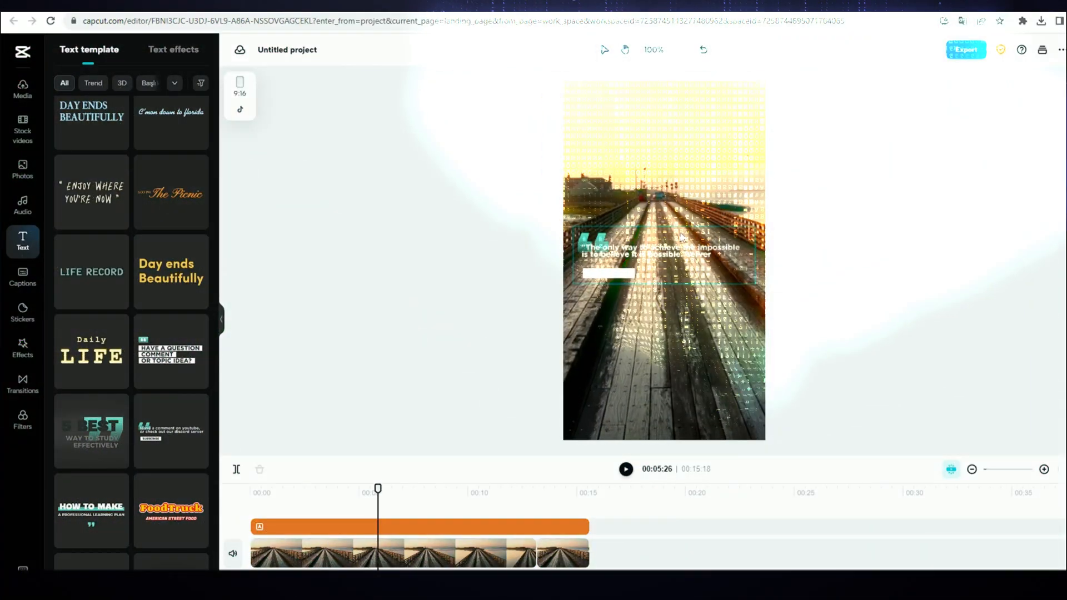
click(725, 229)
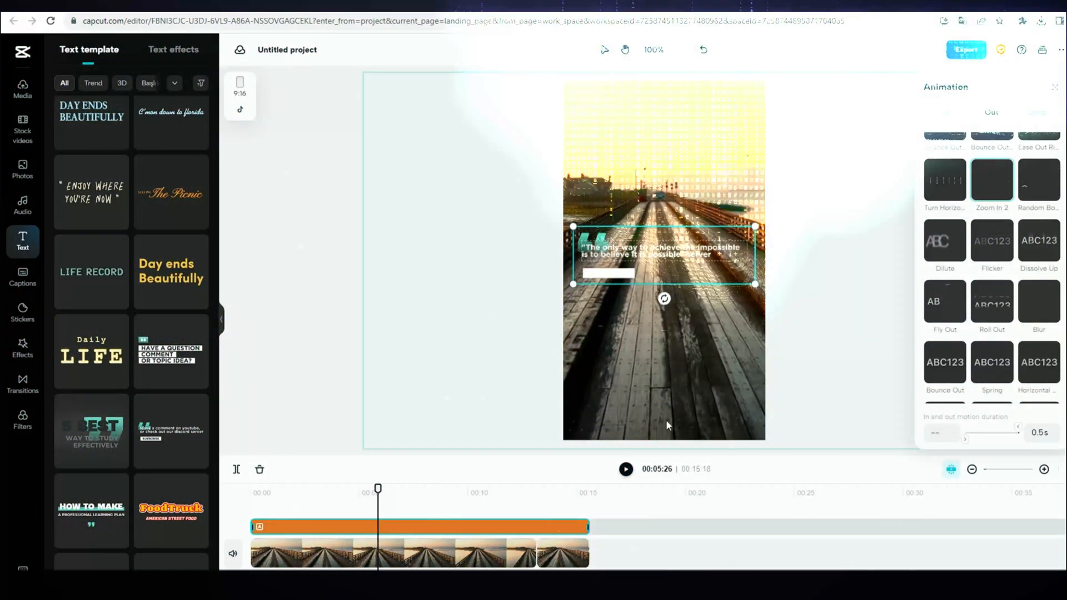
click(626, 468)
- Apply the Vibration Flash effect over the whole video with intensity 11, glow 10, range 23 and speed 8
click(18, 271)
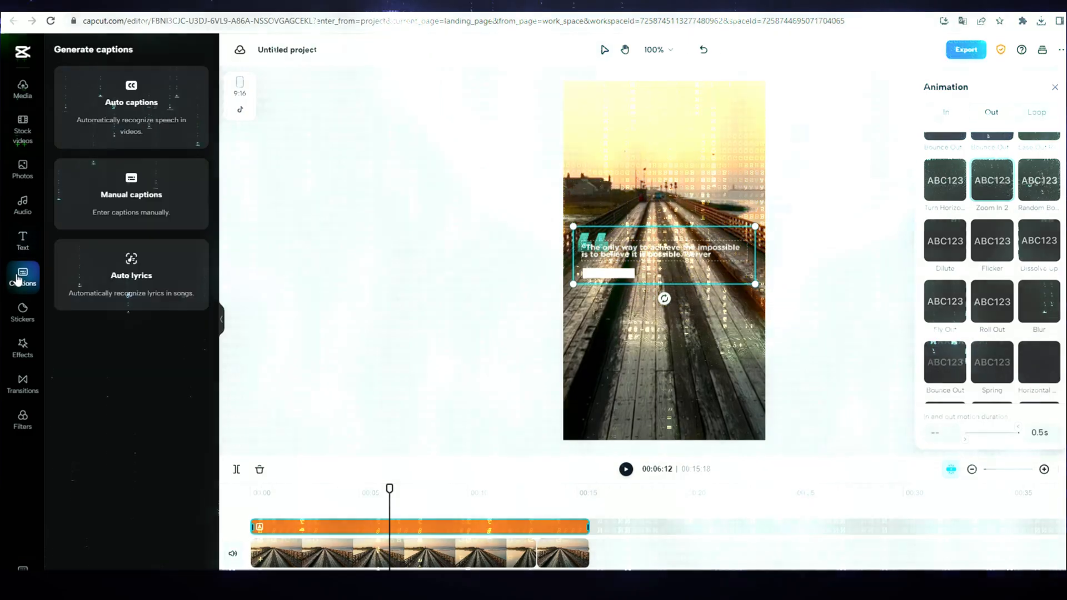
click(23, 346)
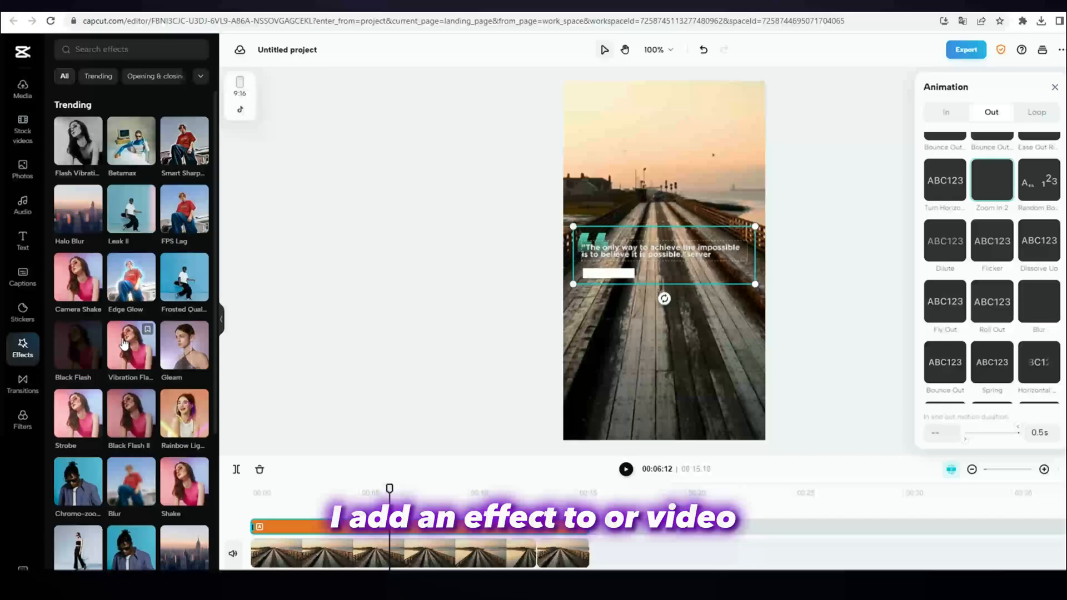
click(124, 345)
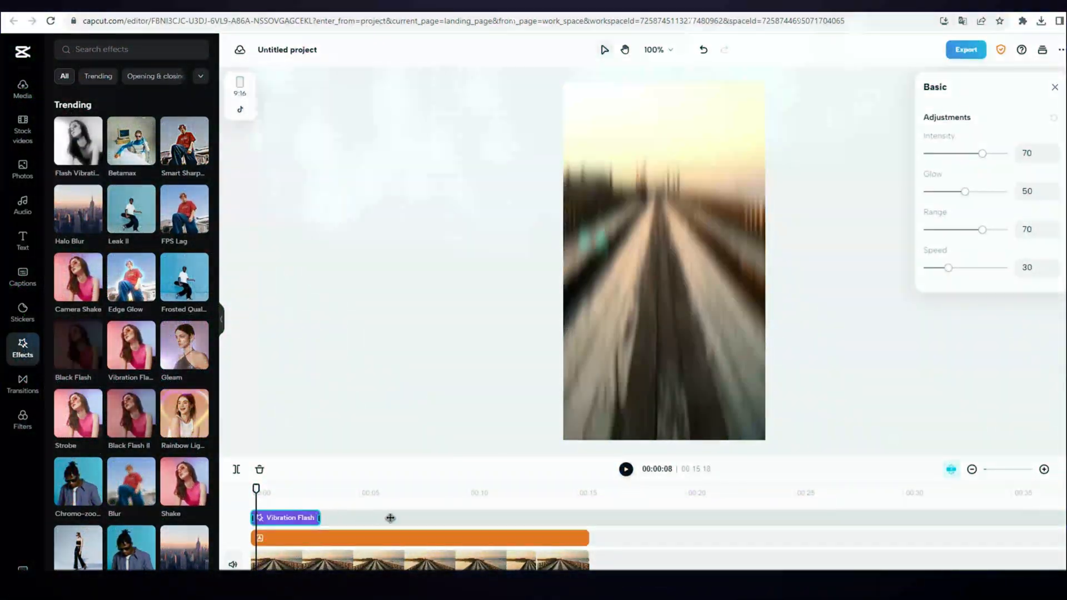
drag(390, 518, 581, 515)
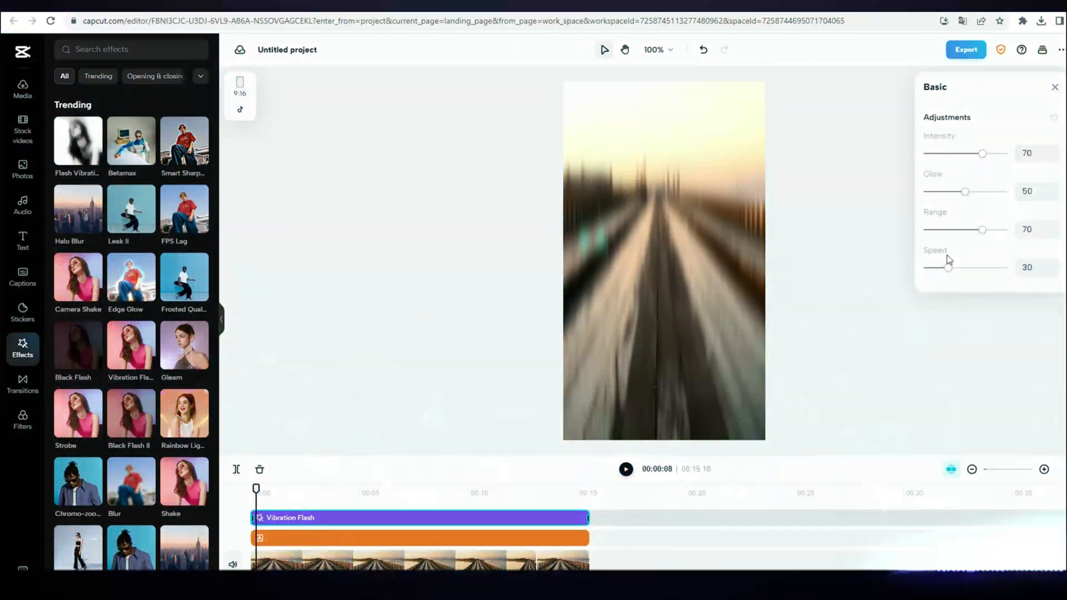
click(928, 269)
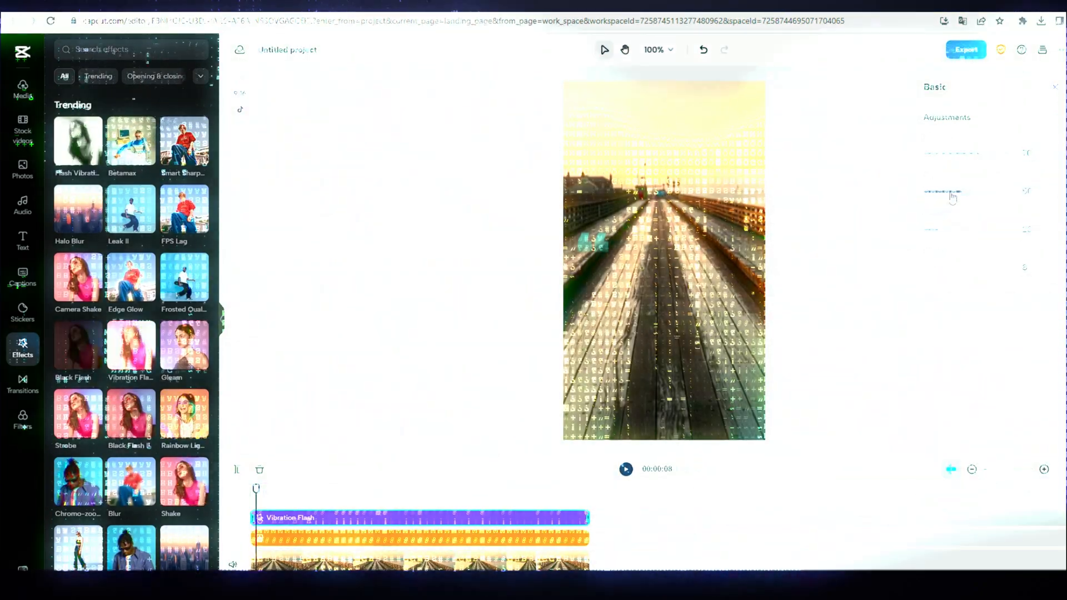
click(927, 192)
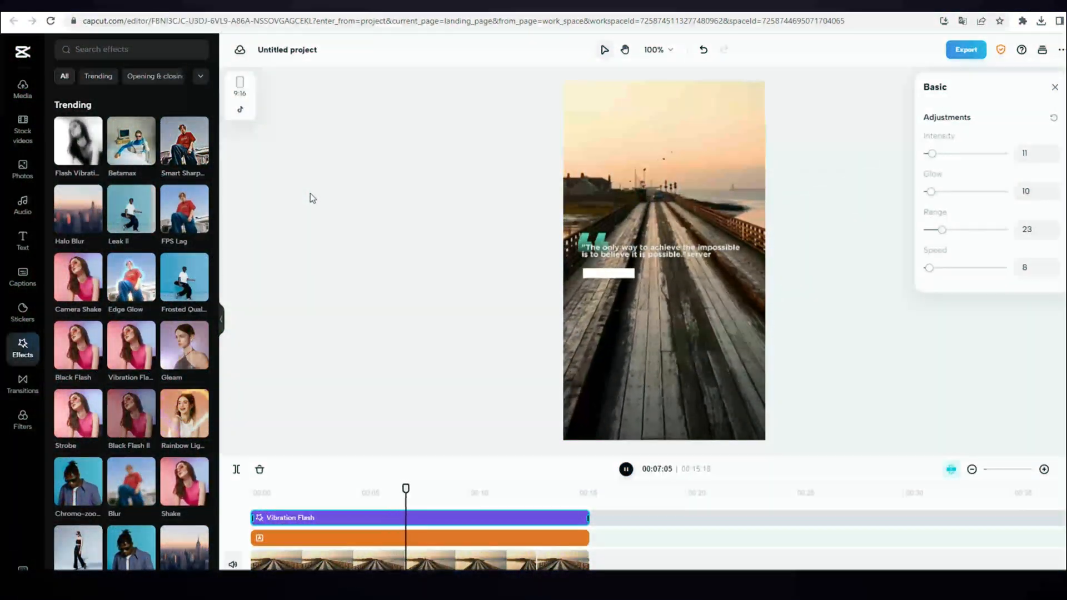
- Look through the effects library, including the opening and closing, lens, distortion and glitch effects
scroll(188, 299, down, 3)
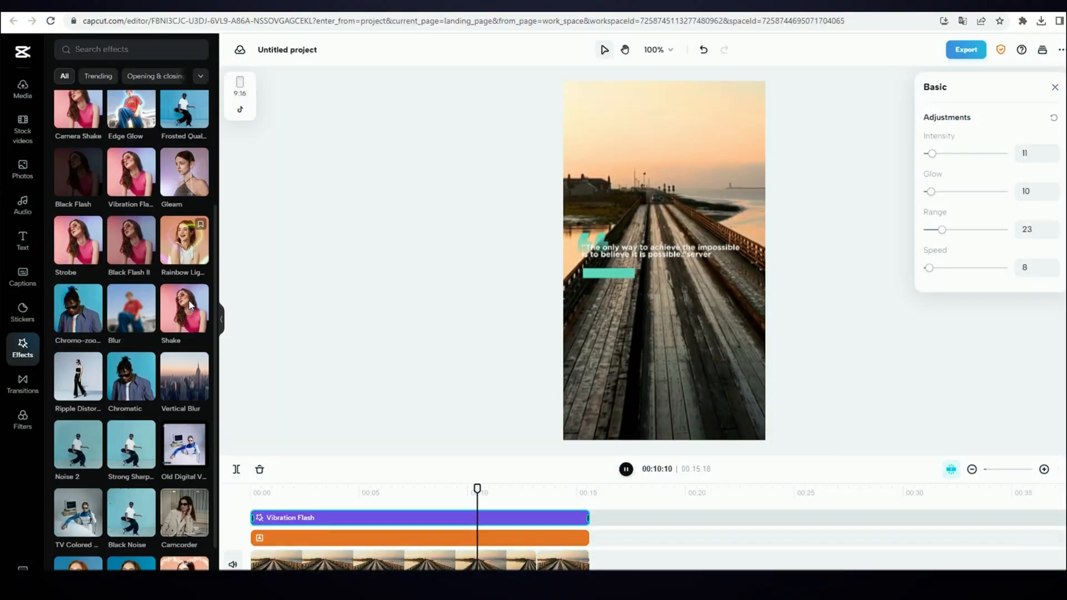
scroll(189, 299, down, 12)
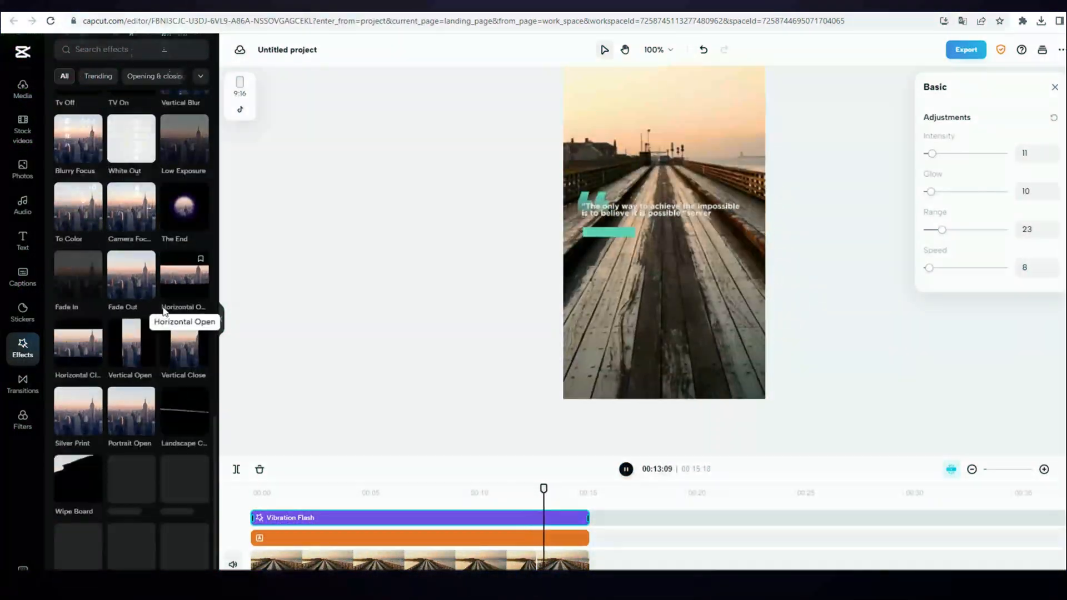
scroll(164, 311, down, 8)
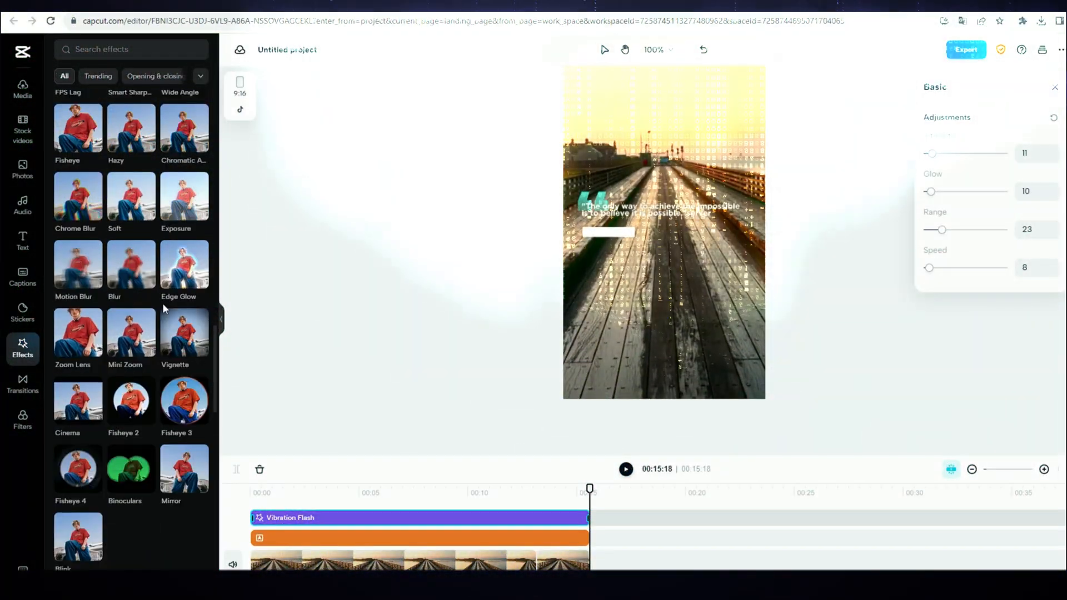
scroll(164, 306, down, 8)
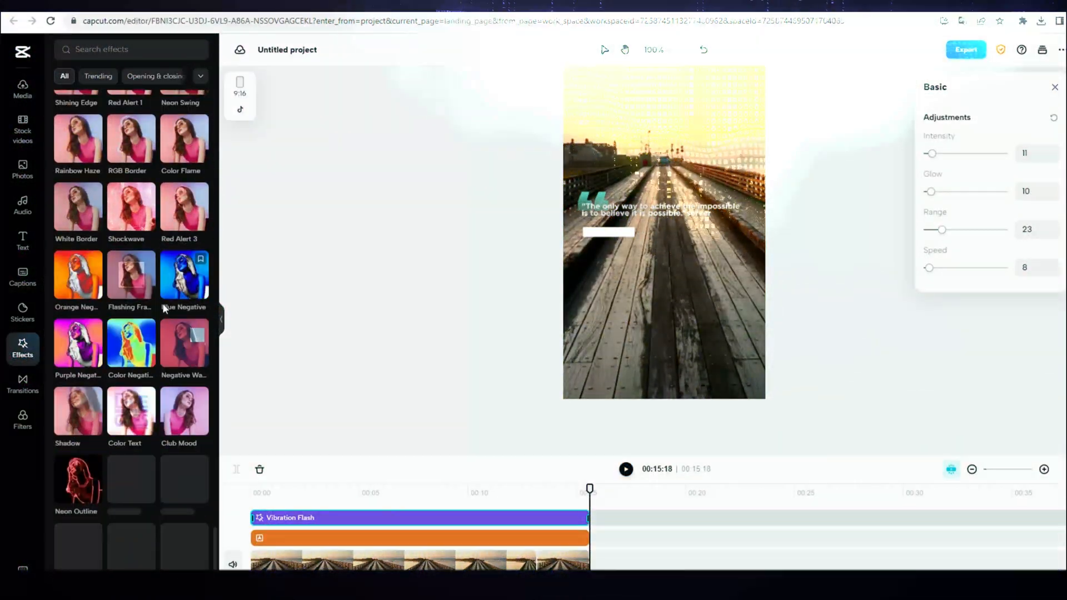
scroll(164, 309, down, 10)
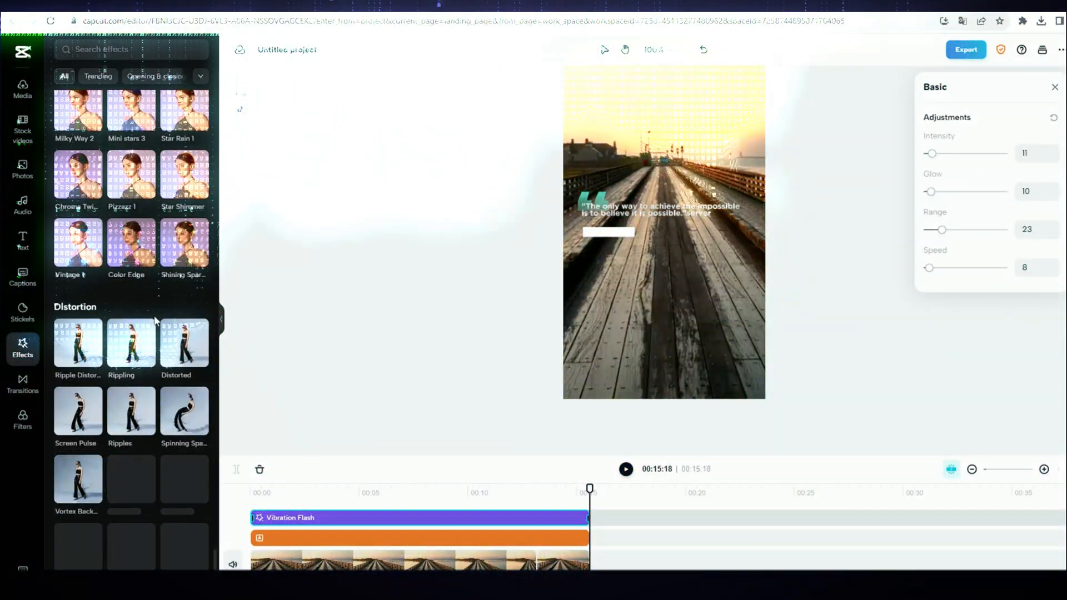
scroll(159, 309, down, 10)
scroll(145, 378, down, 8)
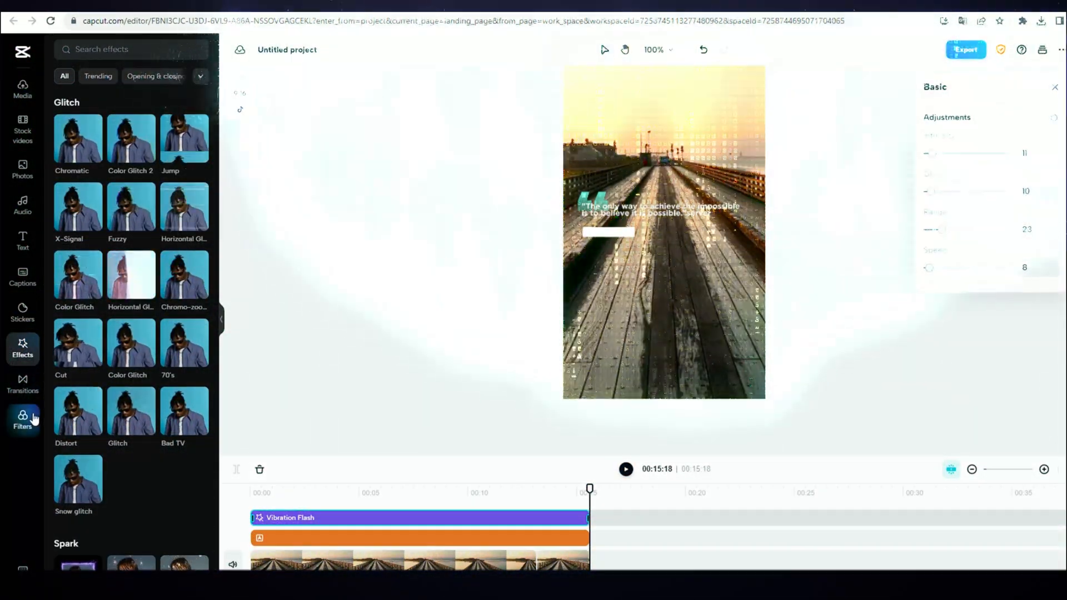
- Apply the Freedom filter across the whole video and scrub through the timeline to check it
click(23, 418)
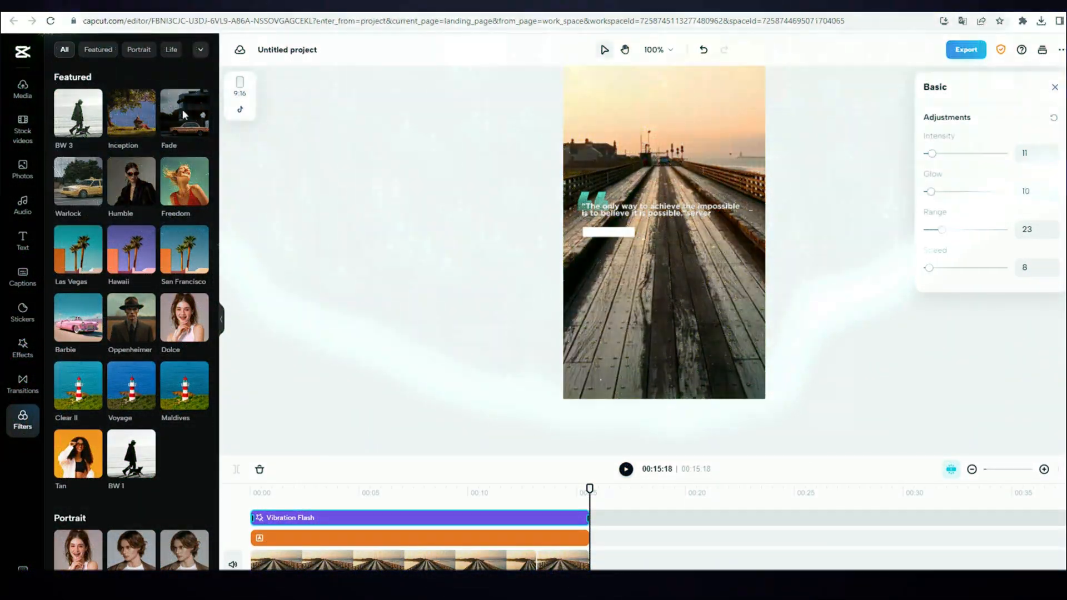
scroll(128, 267, down, 5)
scroll(128, 267, up, 4)
scroll(128, 267, down, 8)
scroll(129, 267, up, 10)
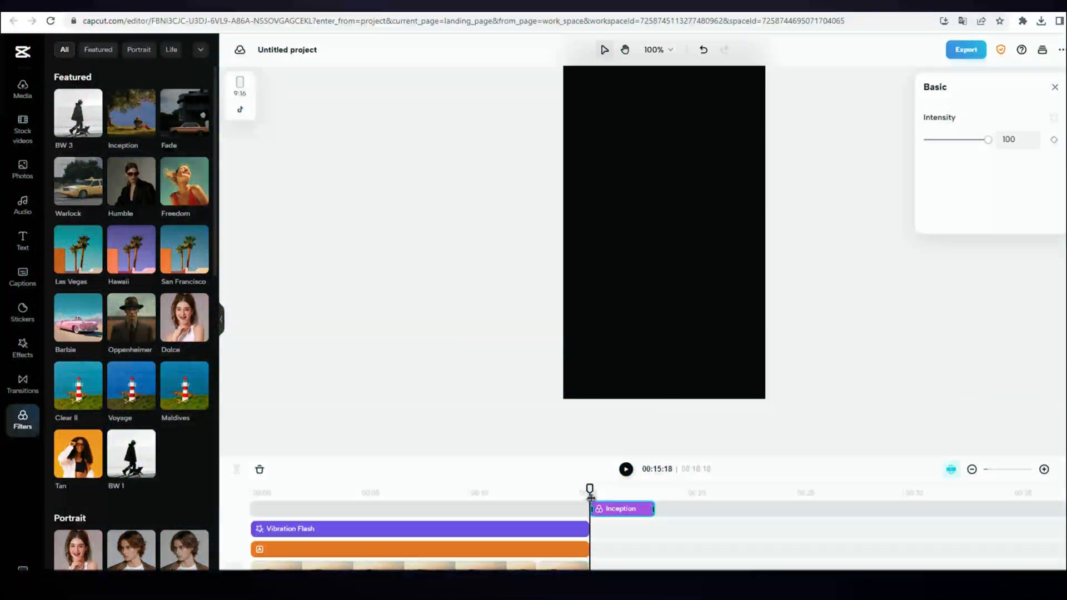
mouse_move(591, 506)
mouse_down()
mouse_move(251, 509)
mouse_move(588, 510)
mouse_up()
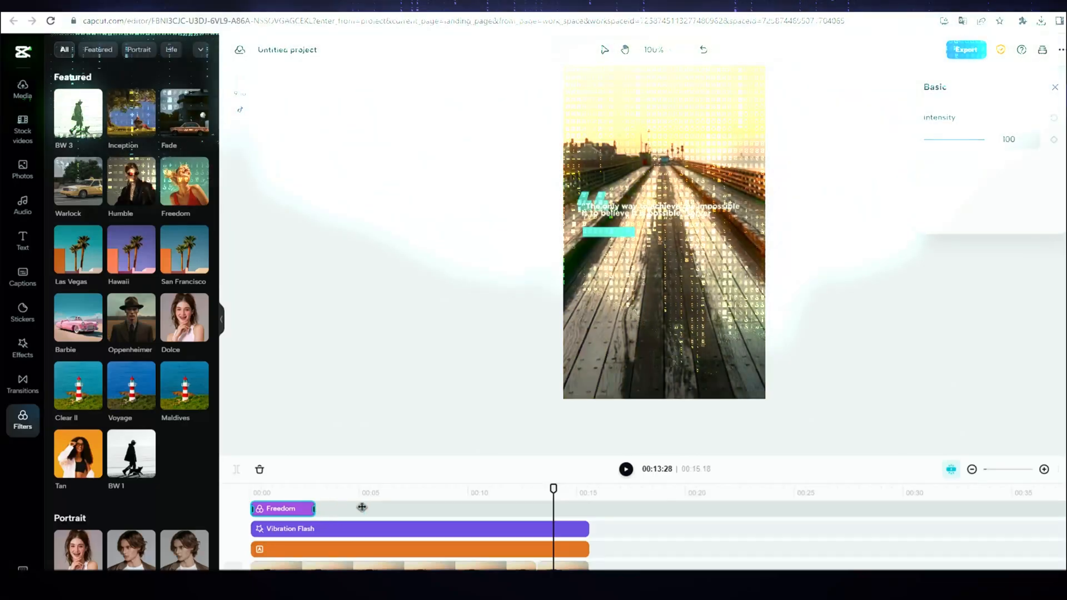
drag(363, 507, 590, 506)
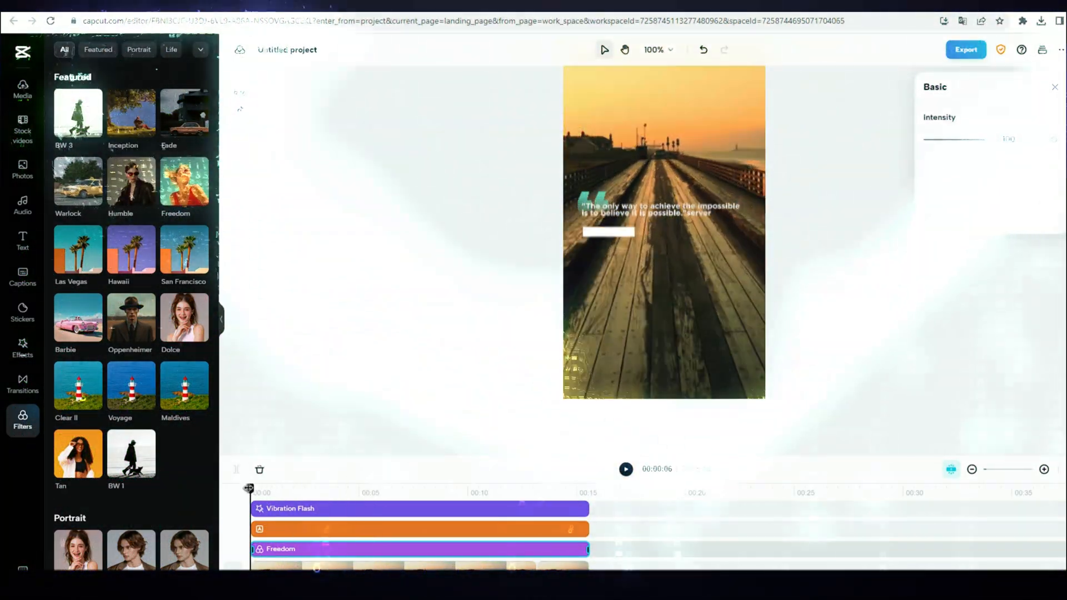
click(431, 492)
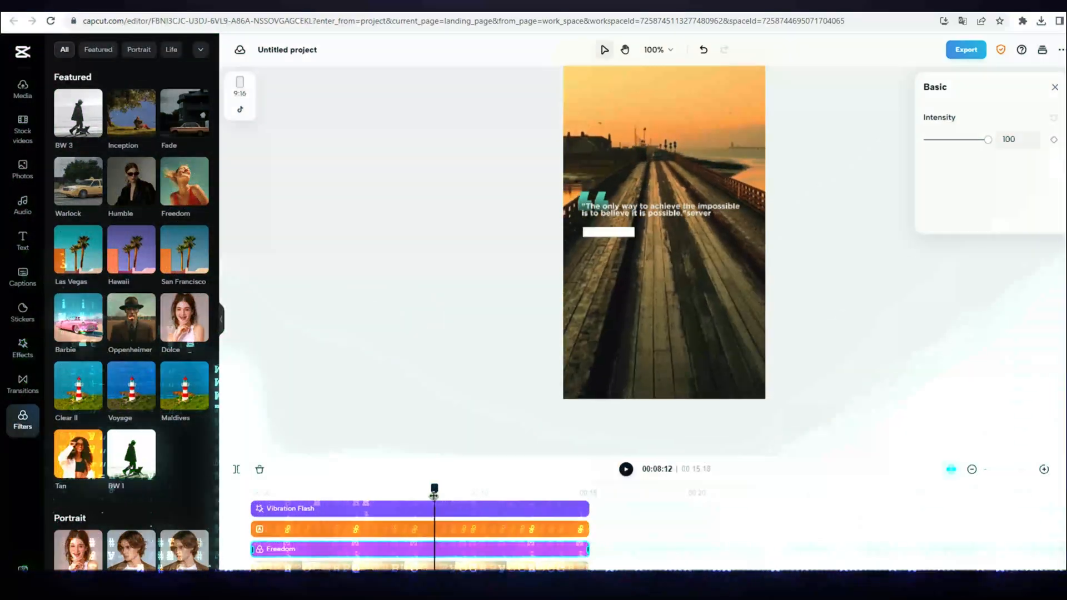
drag(432, 491, 509, 496)
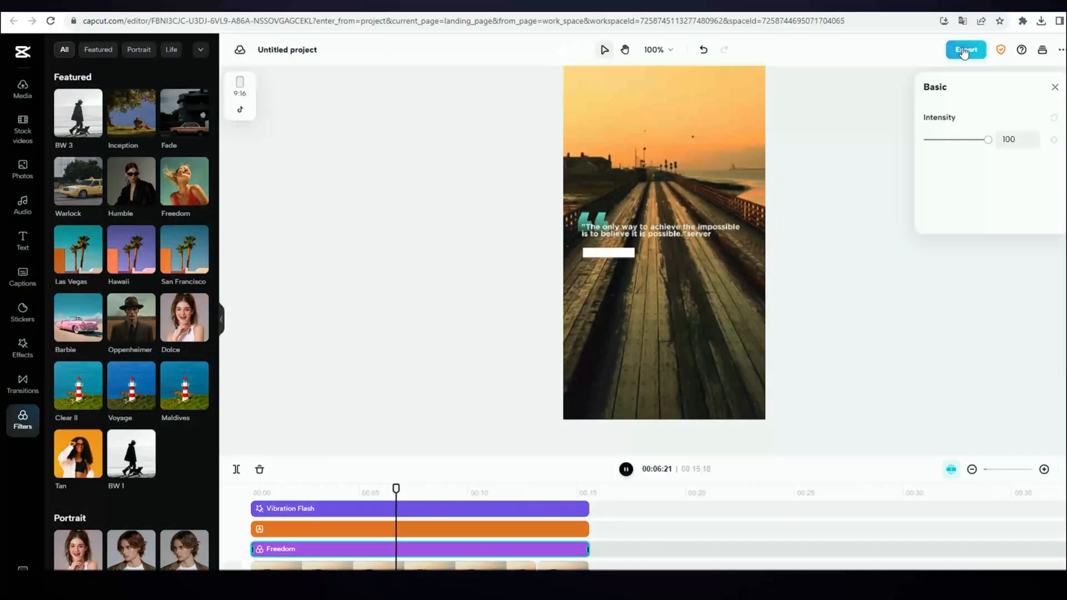
- Export the finished video as a 1080P MP4 and dismiss the share dialog
click(1011, 288)
click(952, 340)
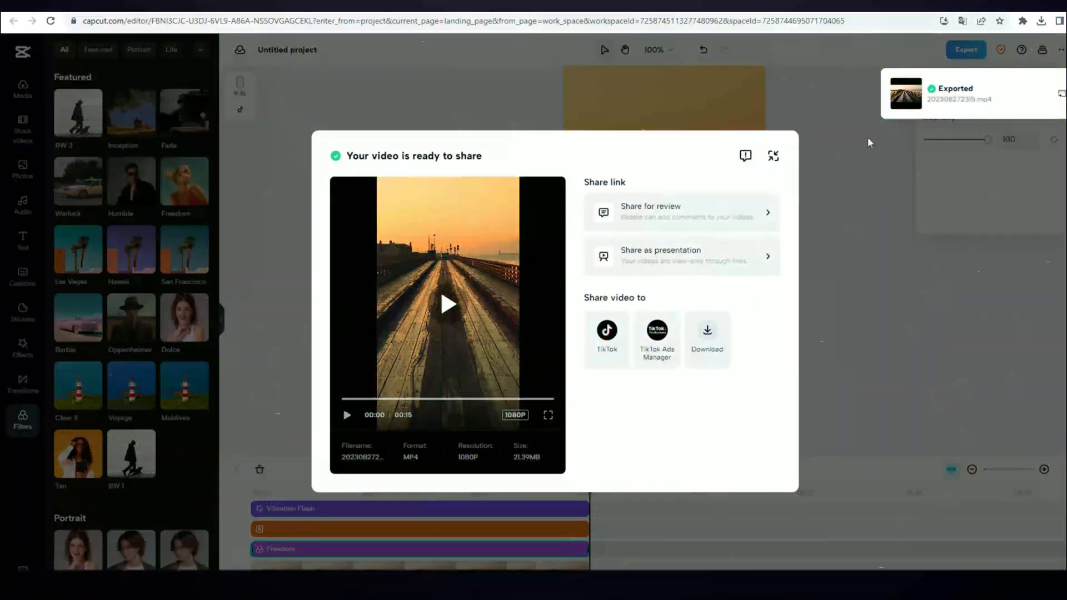
click(772, 157)
click(624, 416)
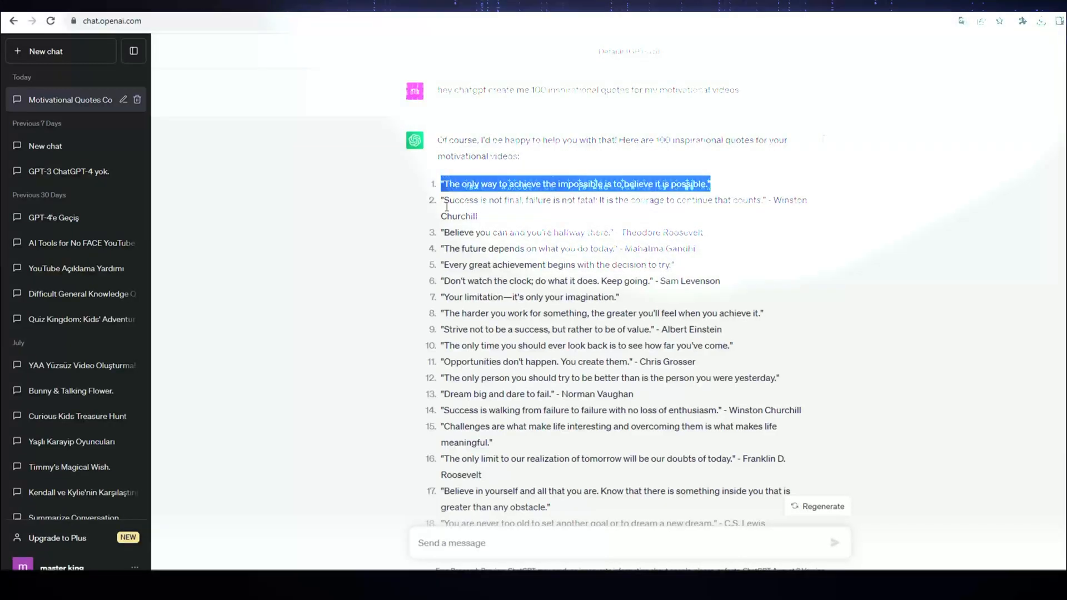
- In ChatGPT, select the quote "Success is not final, failure is not fatal" and the following "Believe you can and you're halfway there" for copying
drag(443, 202, 478, 216)
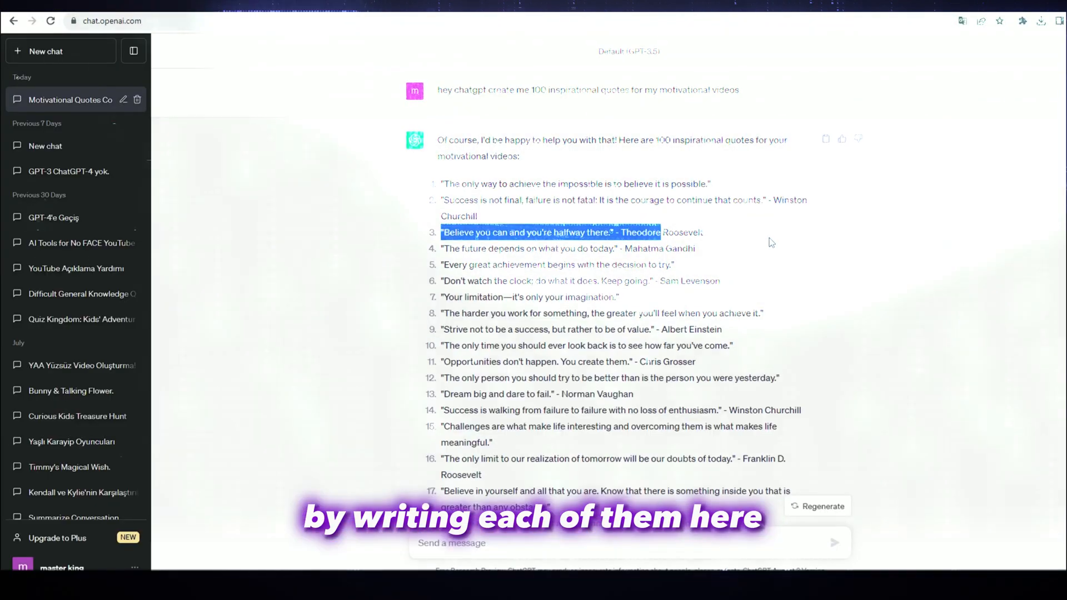
right_click(691, 232)
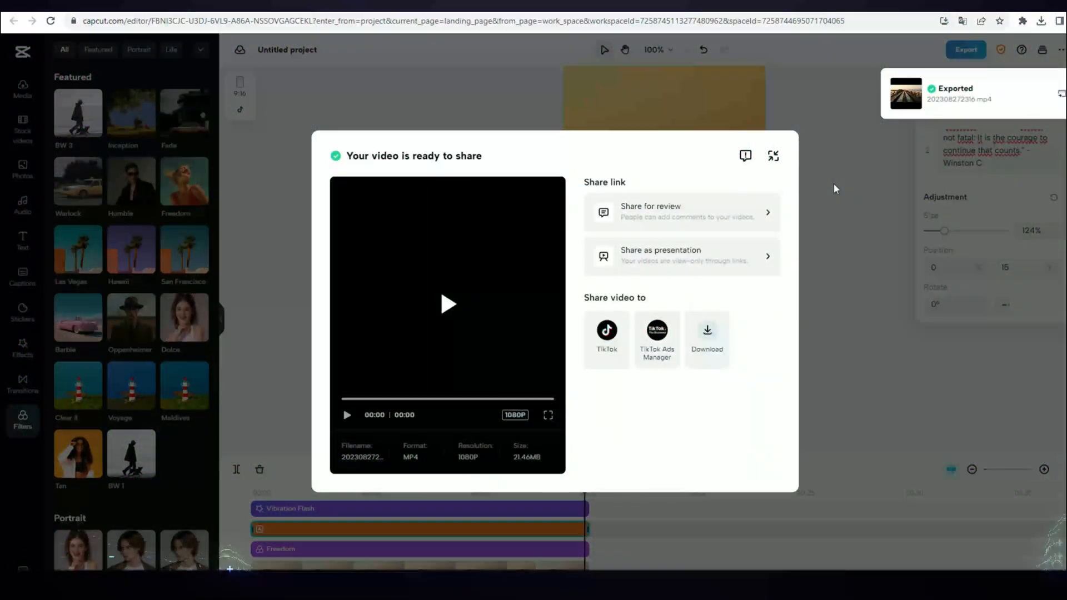
- Dismiss the second export's share dialog and look through the further quotes in the ChatGPT list
click(772, 156)
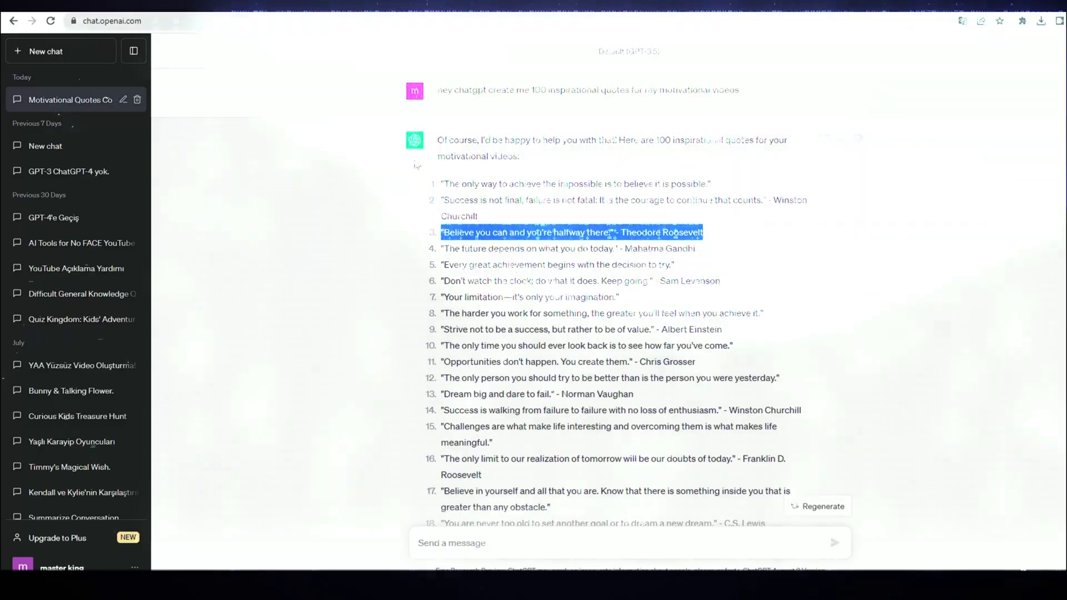
drag(441, 248, 678, 264)
scroll(600, 193, down, 4)
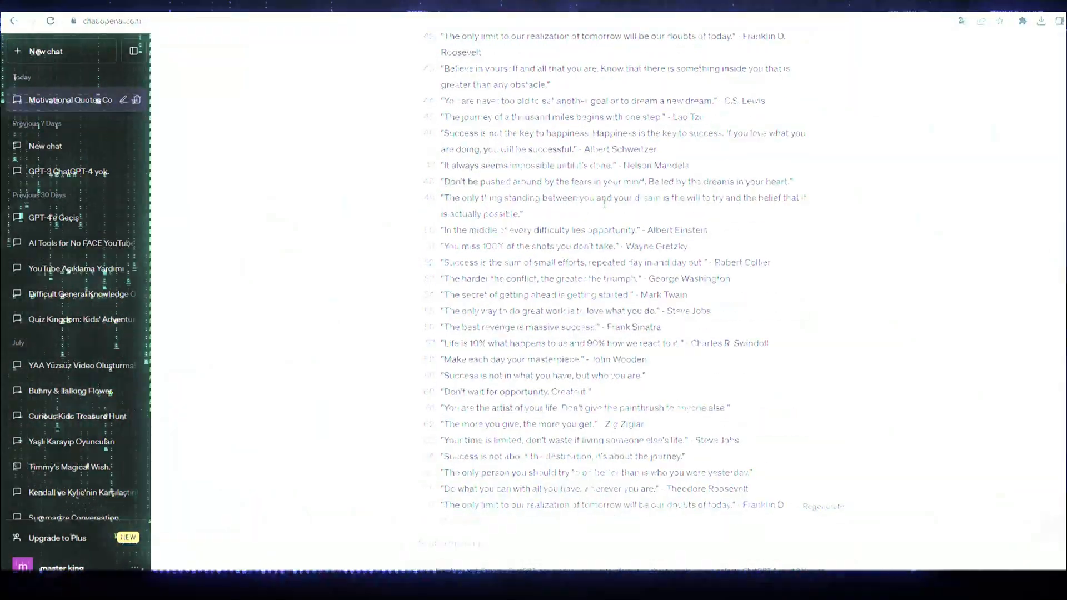